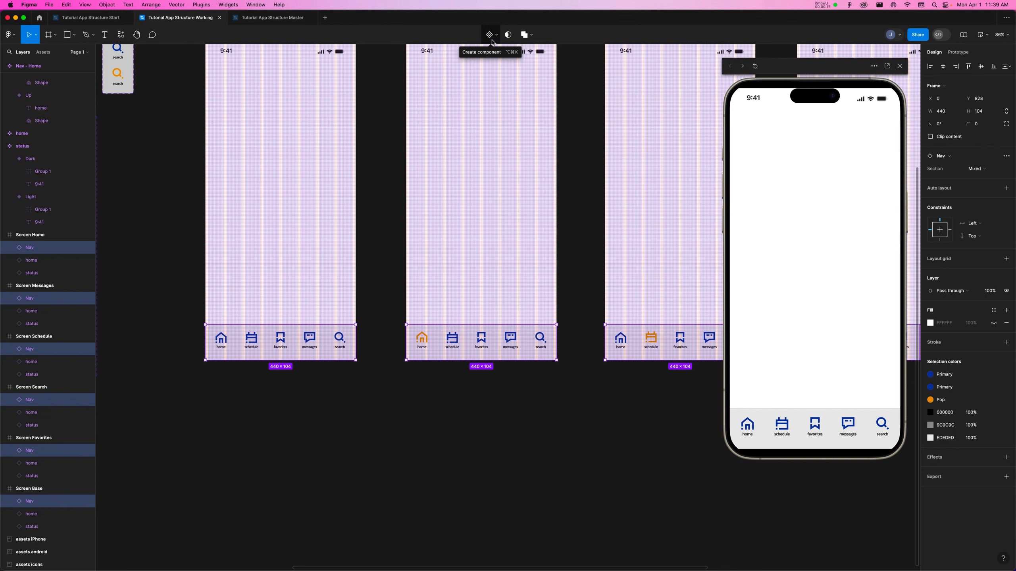
- Send the Nav bars on all screens behind the home indicator and set their constraints to Center and Bottom
key(bracketleft)
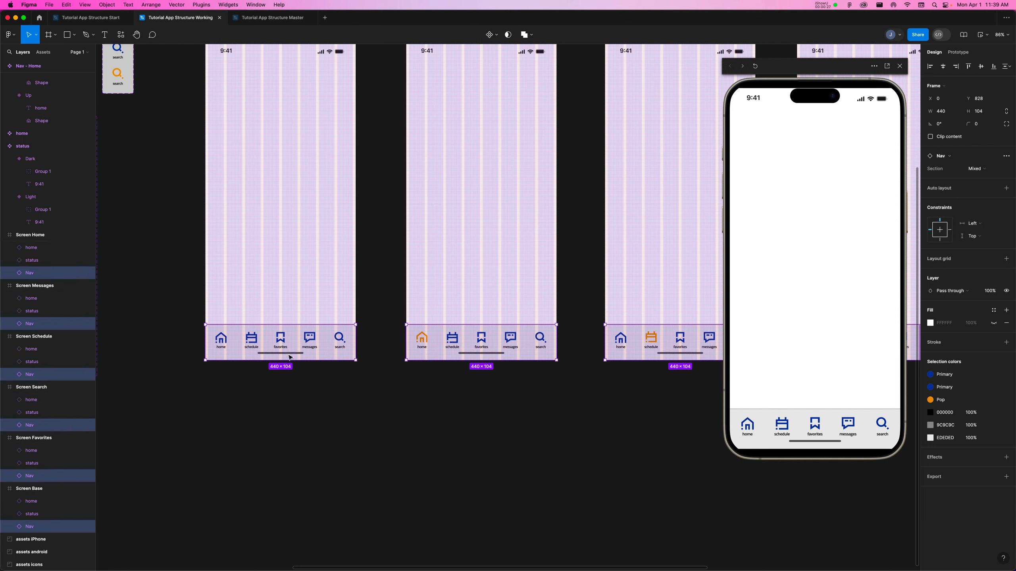
shift+click(235, 345)
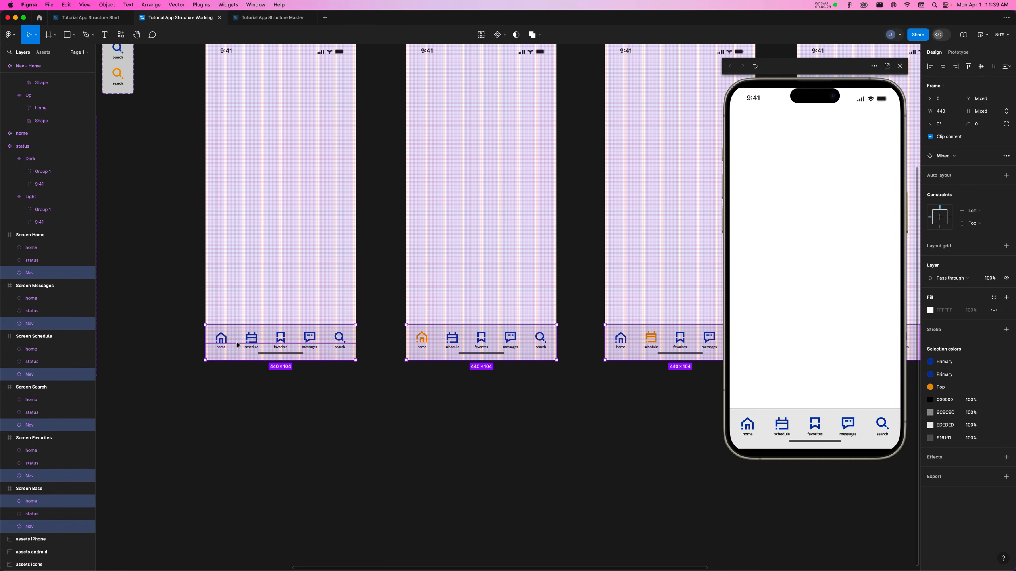
click(275, 354)
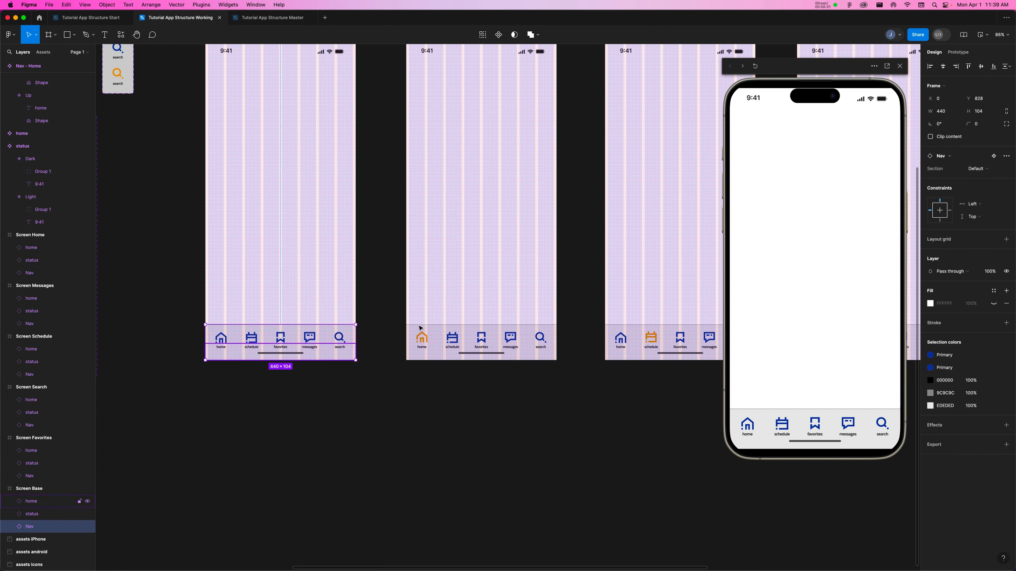
click(482, 35)
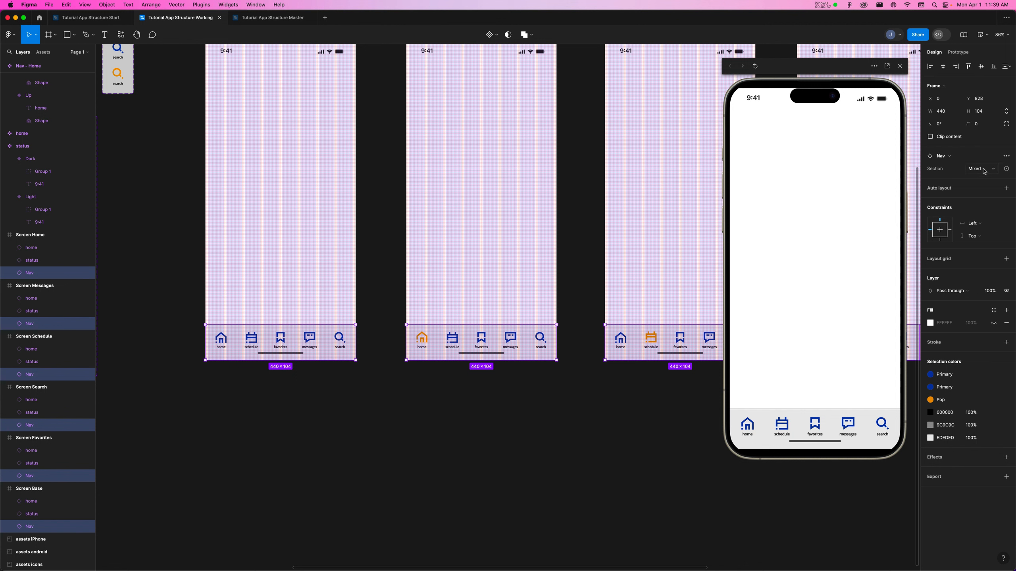
click(978, 226)
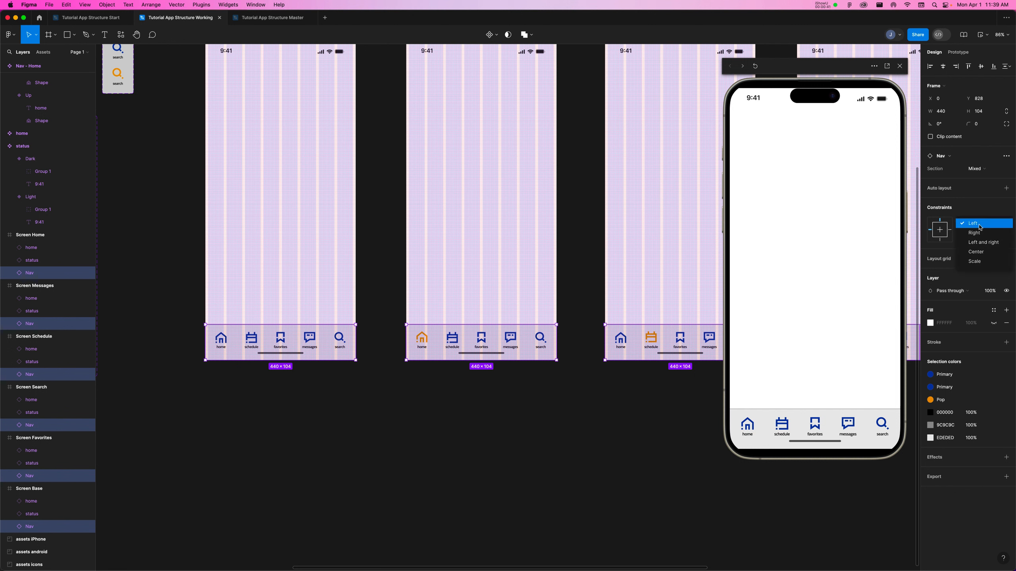
click(981, 254)
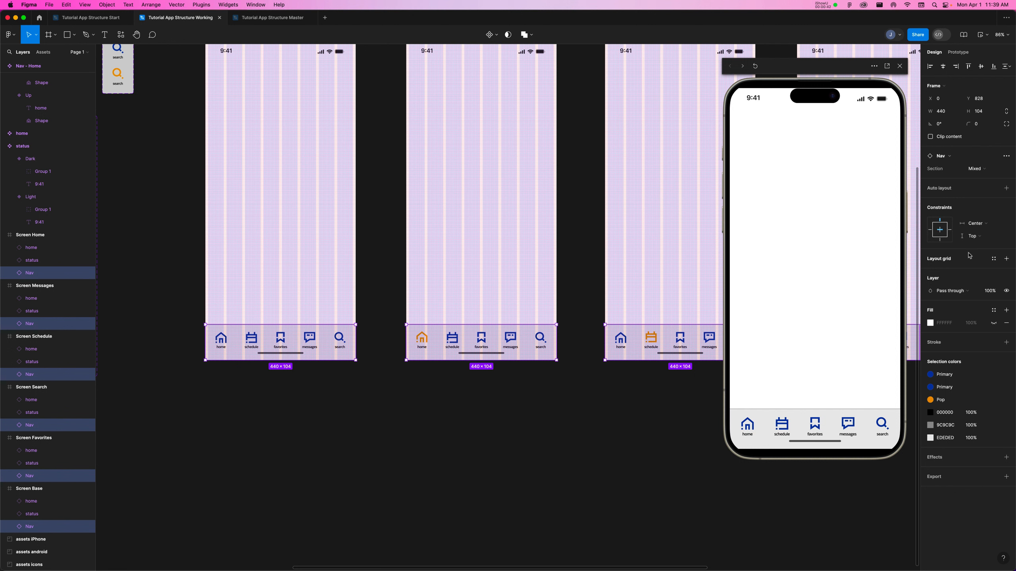
click(986, 239)
click(986, 248)
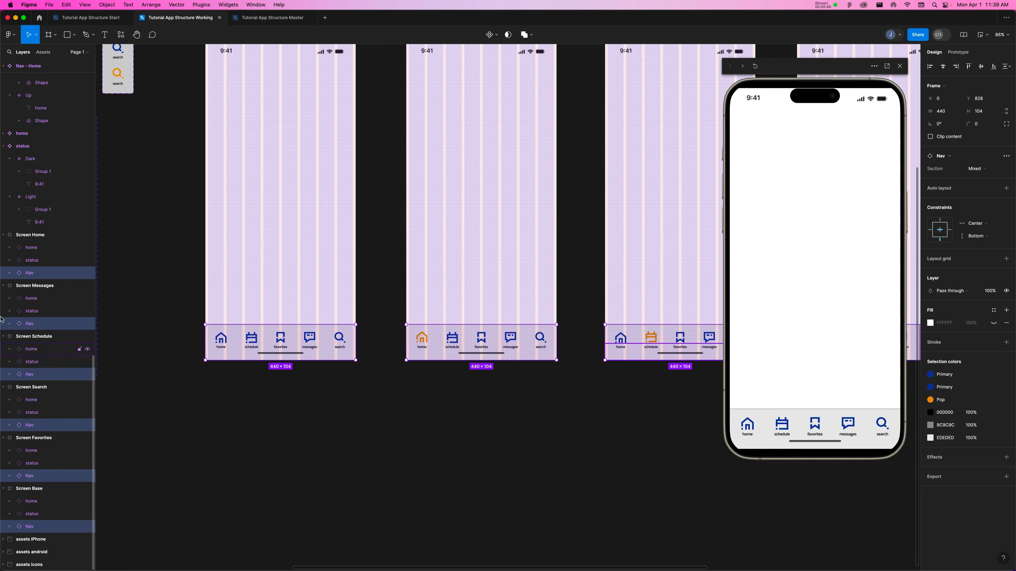
- Set the constraints of the home indicator instances on all screens to Center and Bottom
click(290, 357)
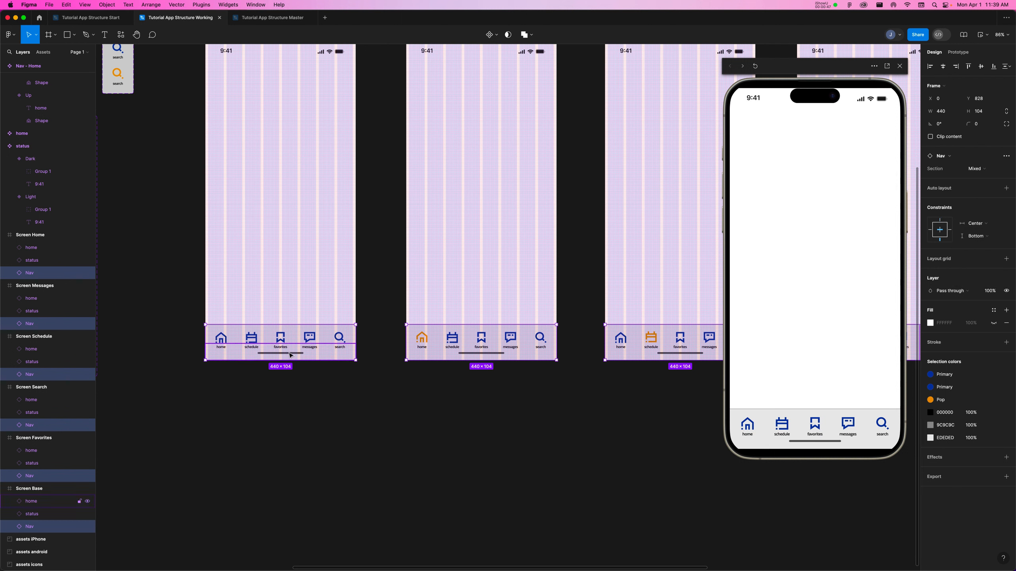
key(super+alt+a)
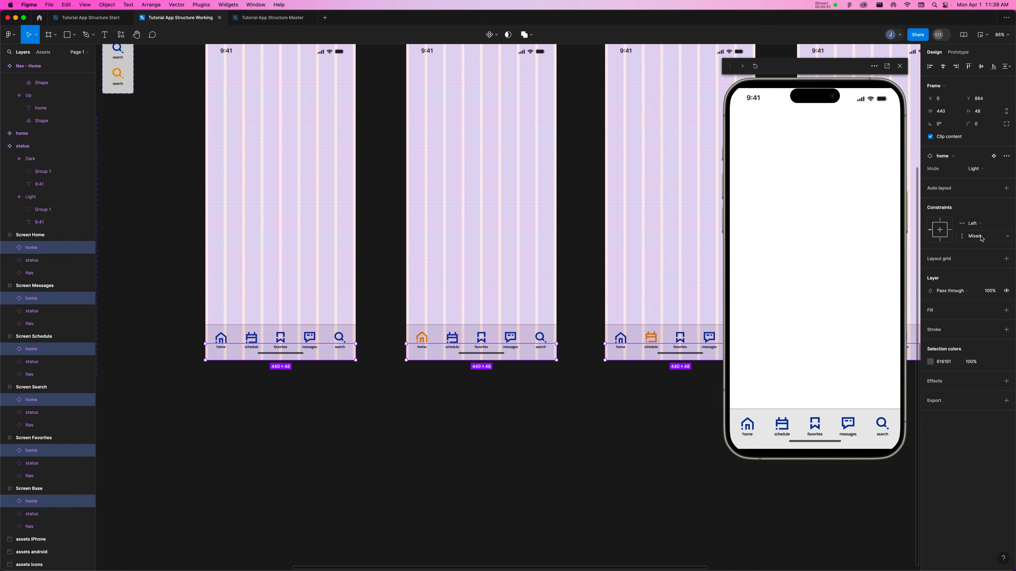
click(977, 236)
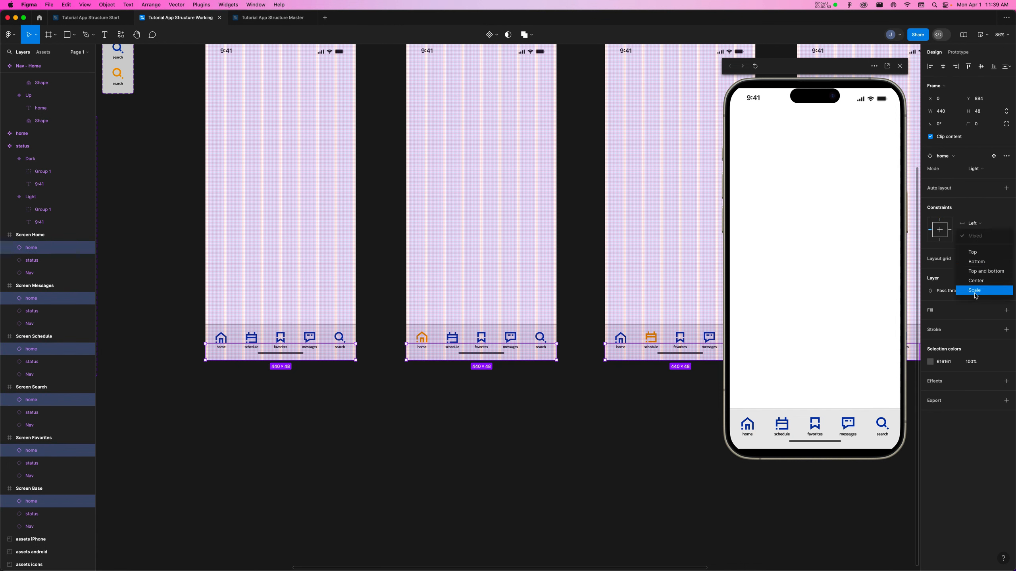
click(976, 261)
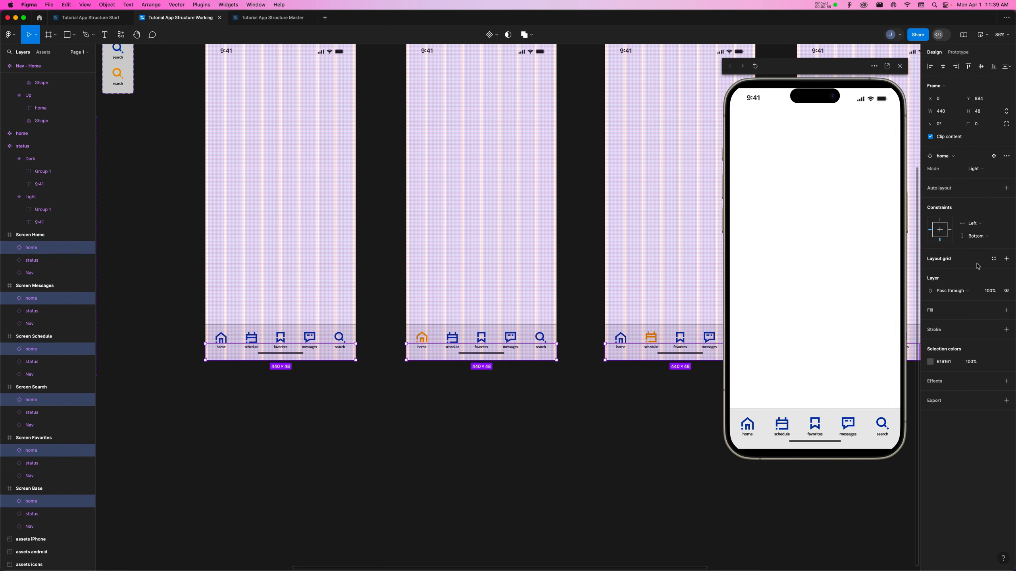
click(972, 223)
click(972, 241)
- Extend the Screen Base frame downward to a height of 1020
scroll(559, 398, right, 1)
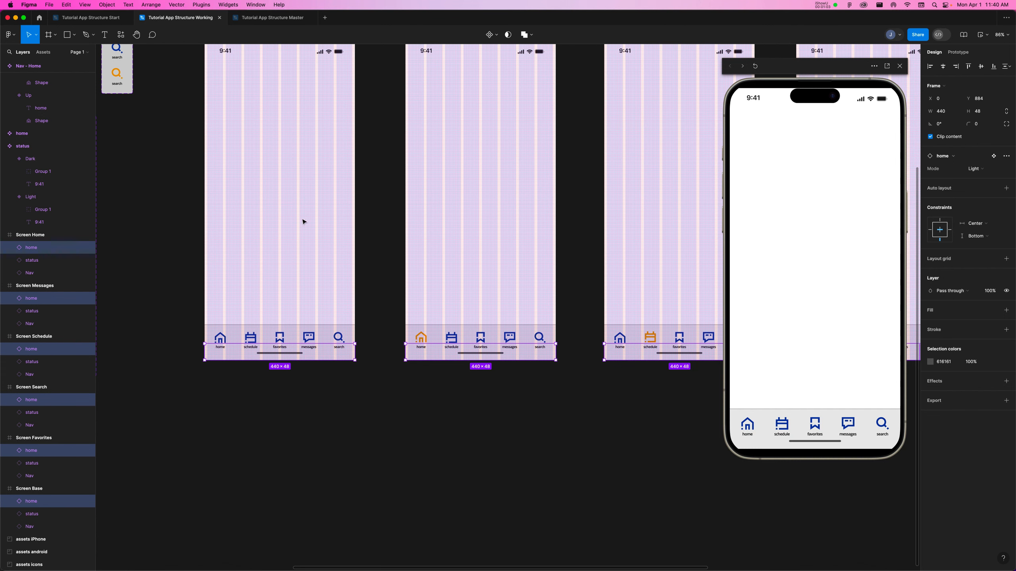
scroll(304, 224, up, 5)
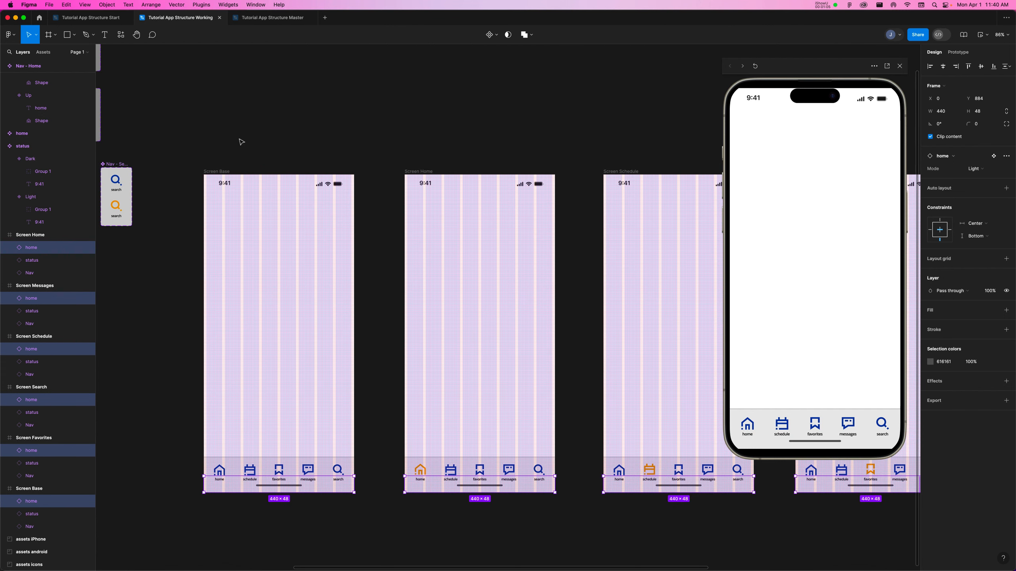
scroll(240, 136, down, 3)
click(243, 186)
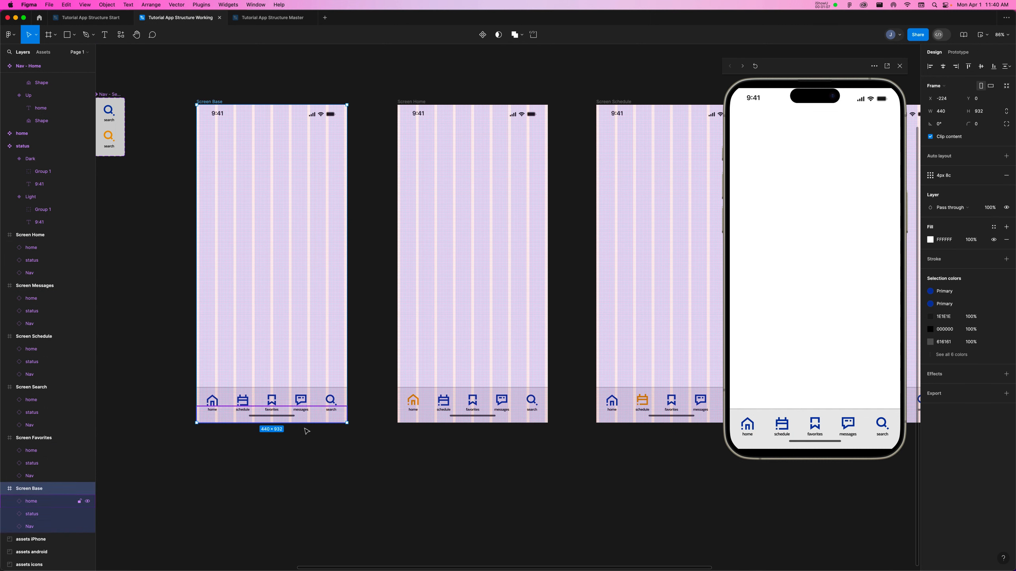
drag(311, 422, 312, 456)
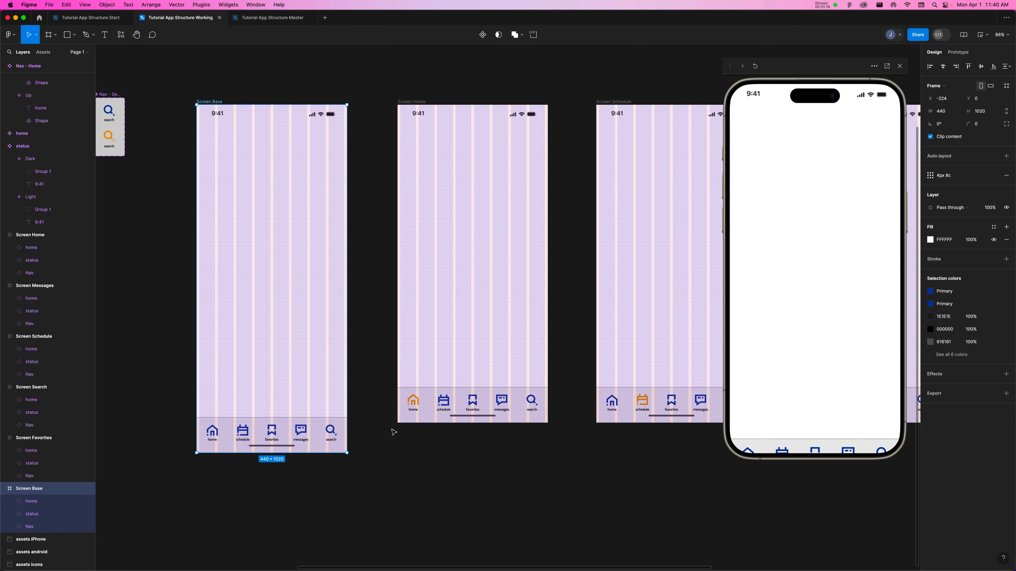
- Set the prototype scroll position of the Nav instances on all screens to Fixed (stay in place)
click(366, 431)
click(334, 437)
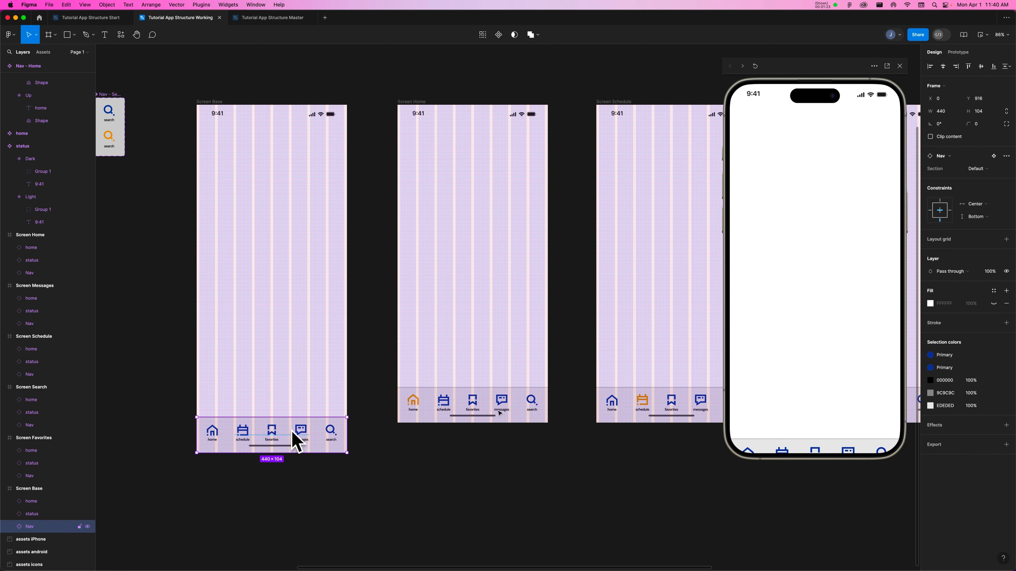
click(959, 52)
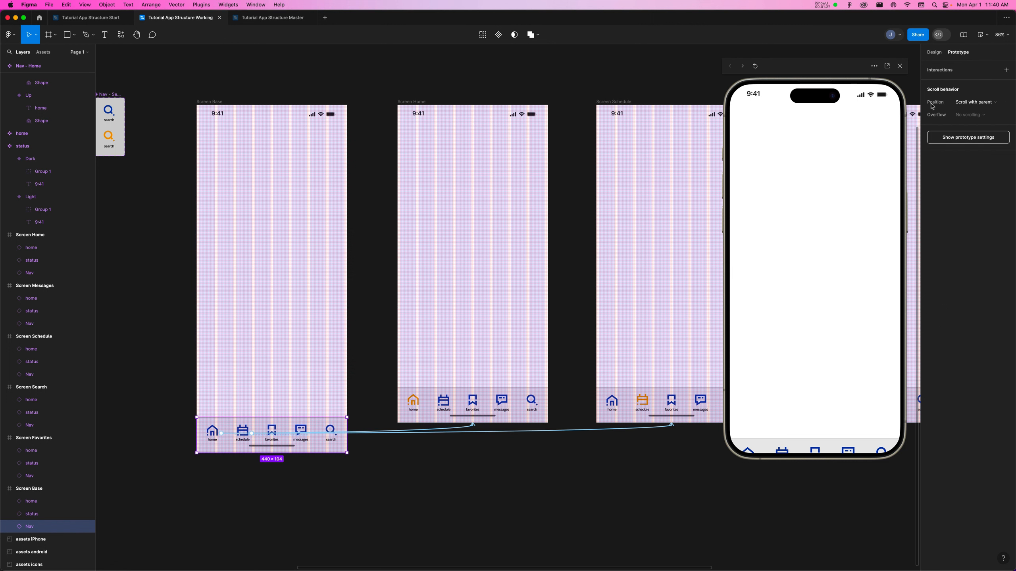
click(985, 104)
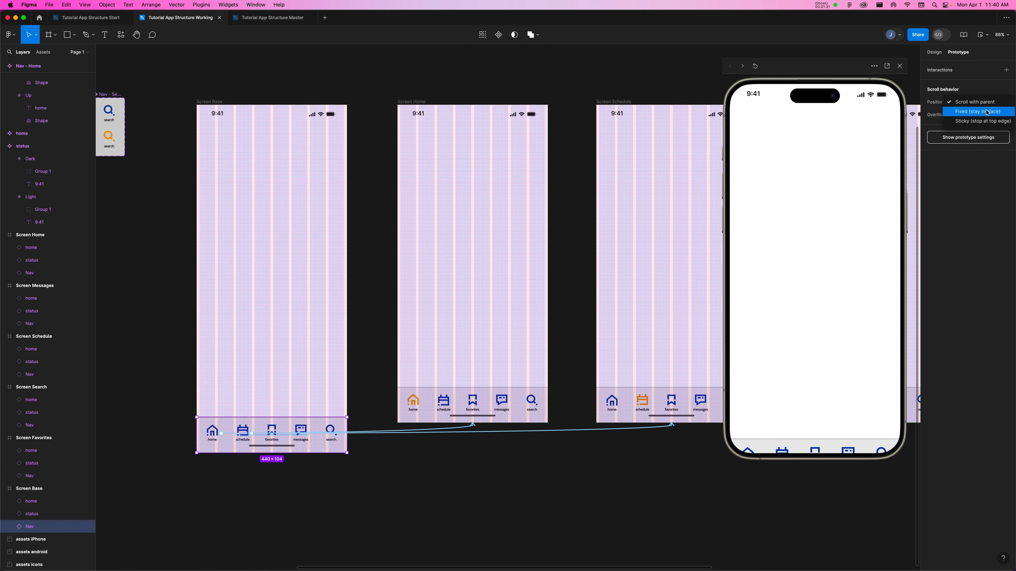
click(985, 102)
click(478, 34)
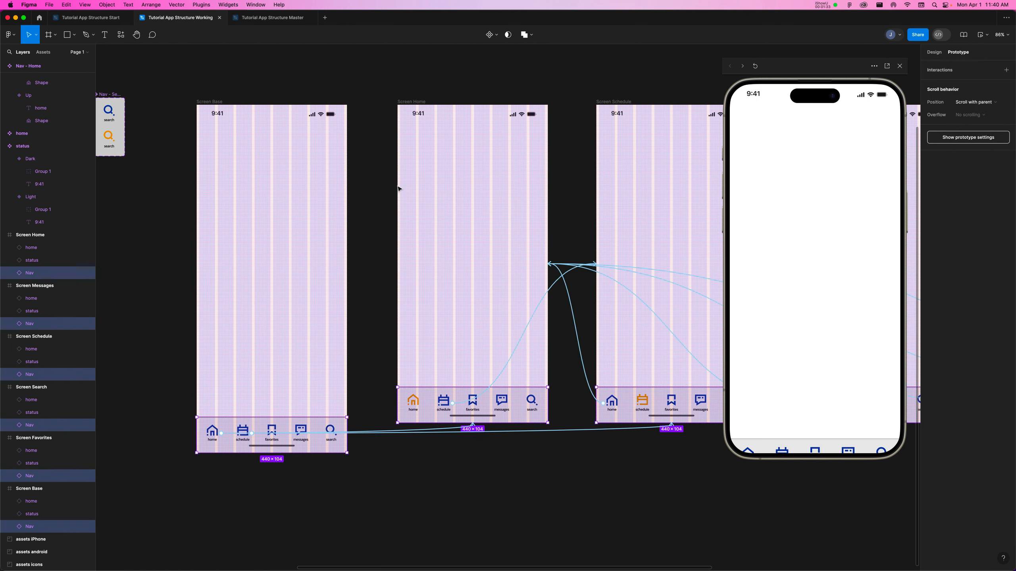
click(996, 103)
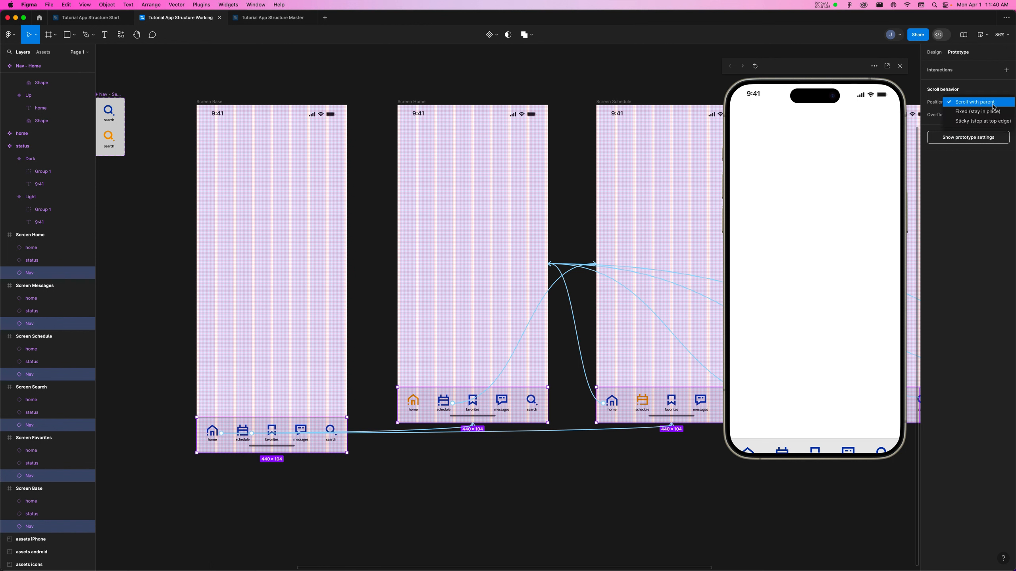
click(994, 112)
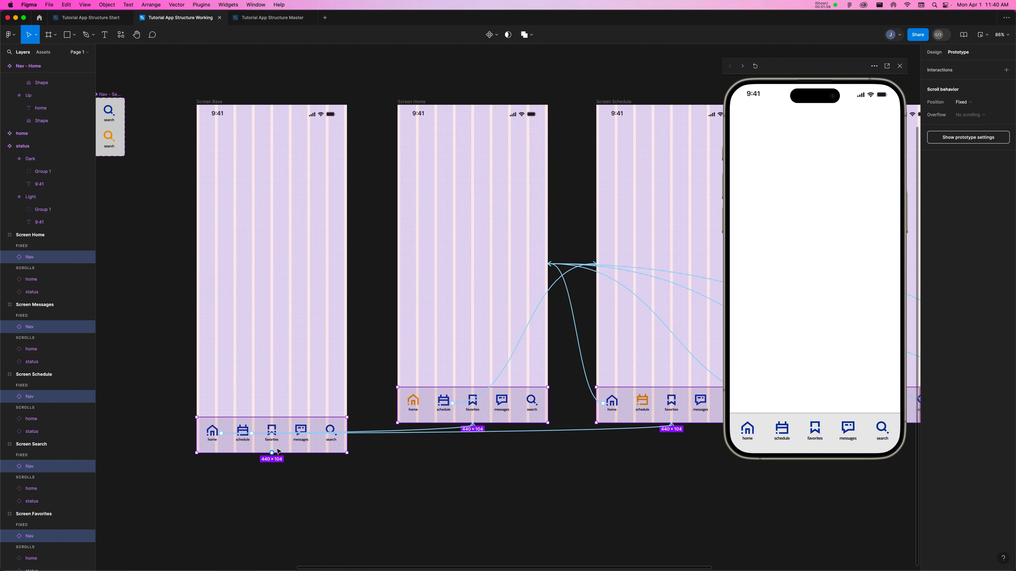
- Set Screen Base's home indicator scroll position to Fixed and bring it in front of the Nav bar
click(321, 445)
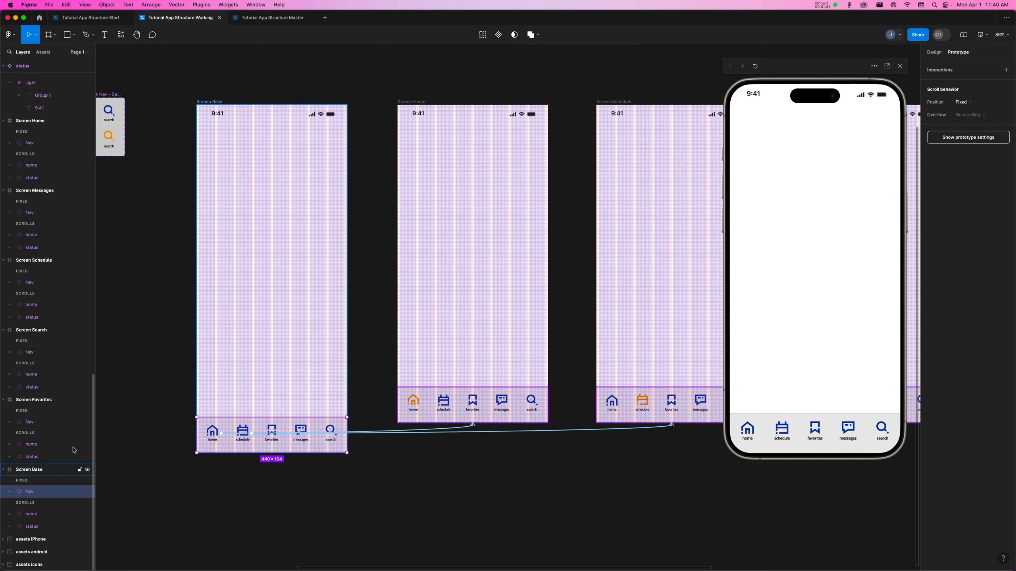
click(27, 517)
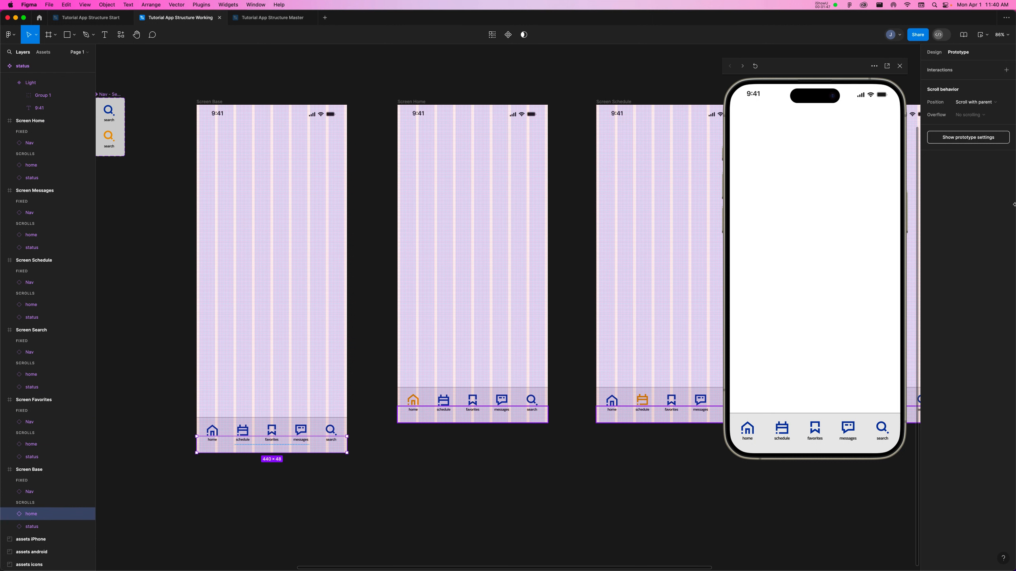
click(985, 102)
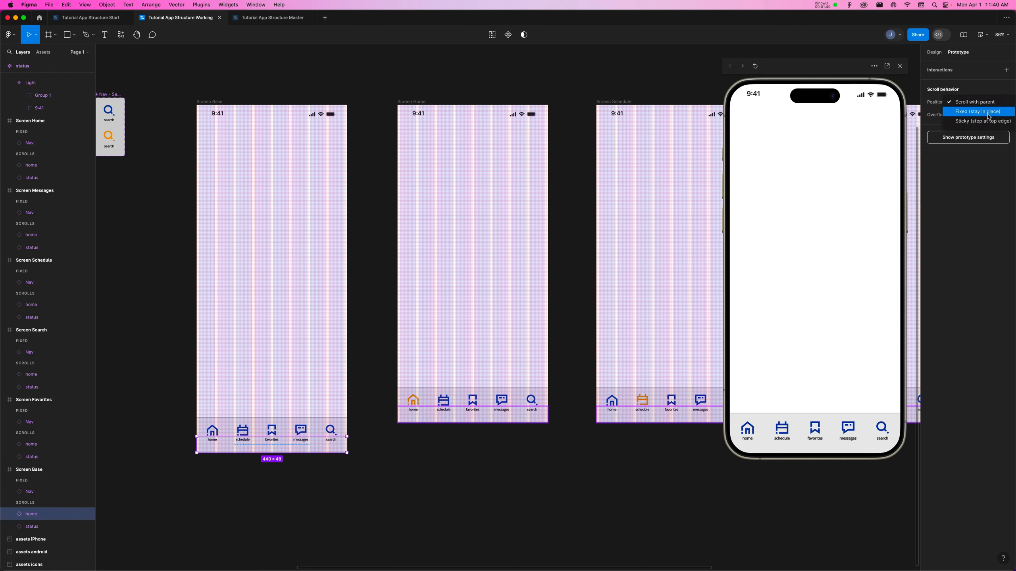
click(987, 108)
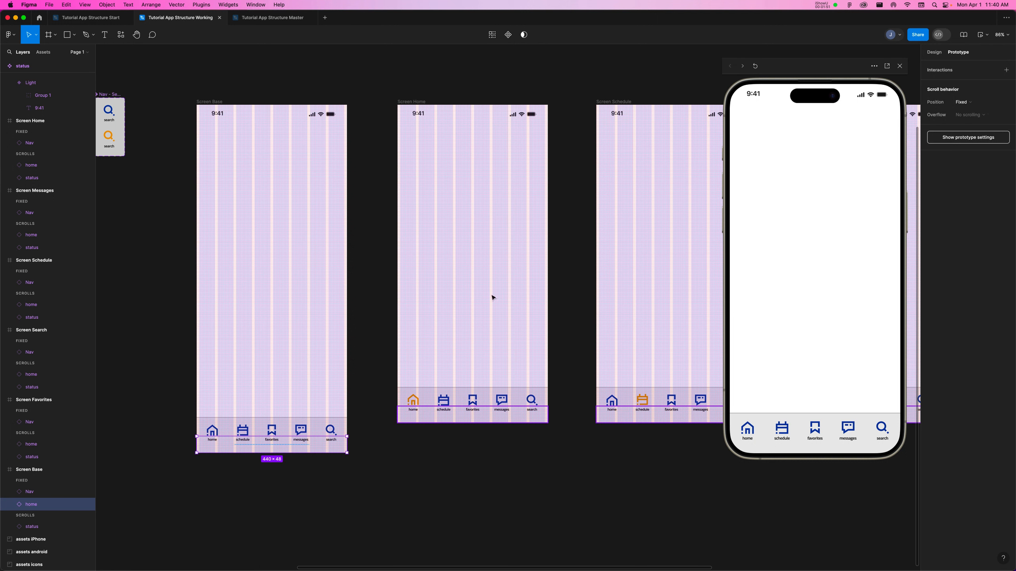
key(super+bracketright)
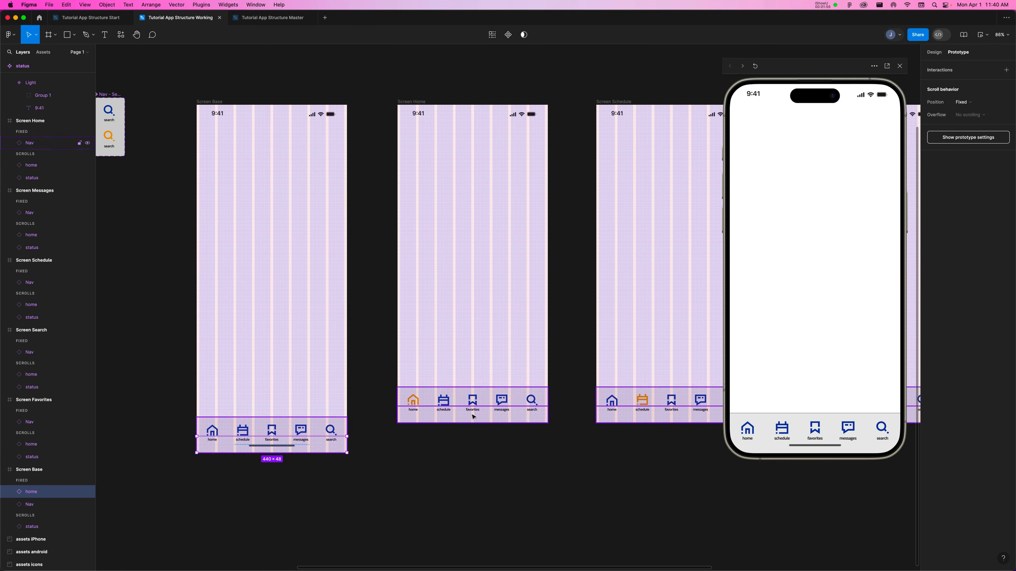
- Nudge the Nav instances on all screens slightly to the left
click(580, 436)
click(535, 396)
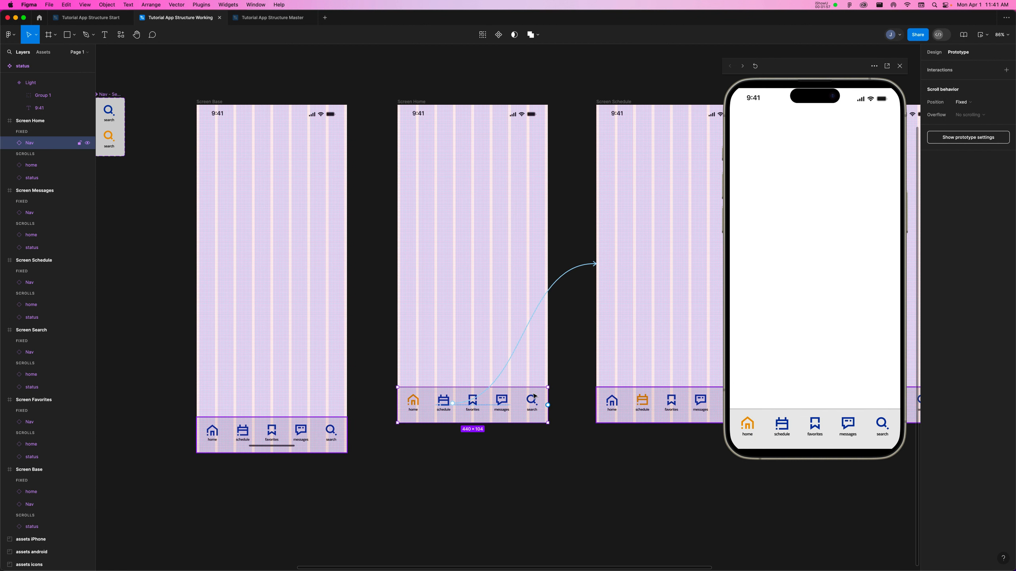
click(484, 35)
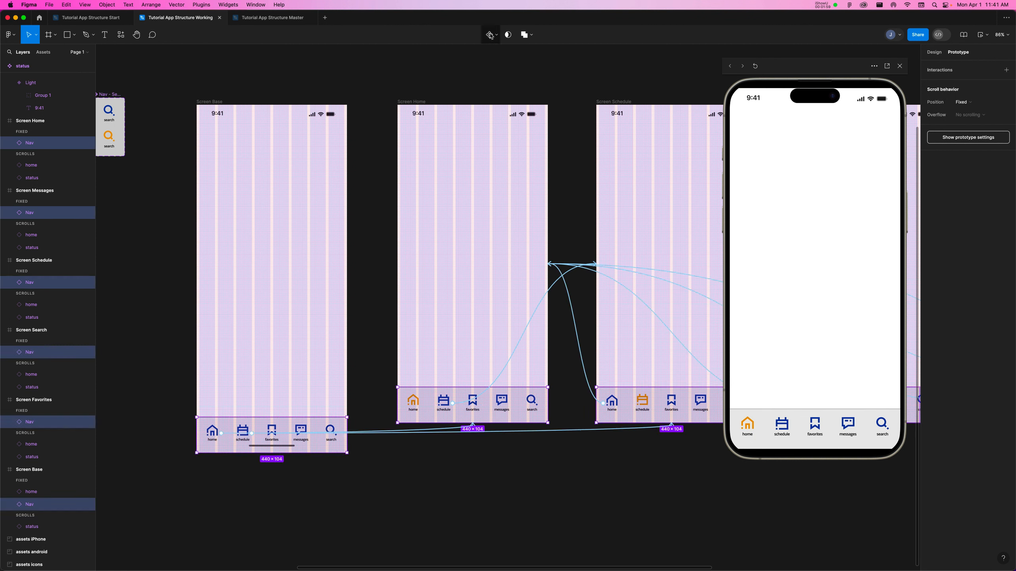
key(Left)
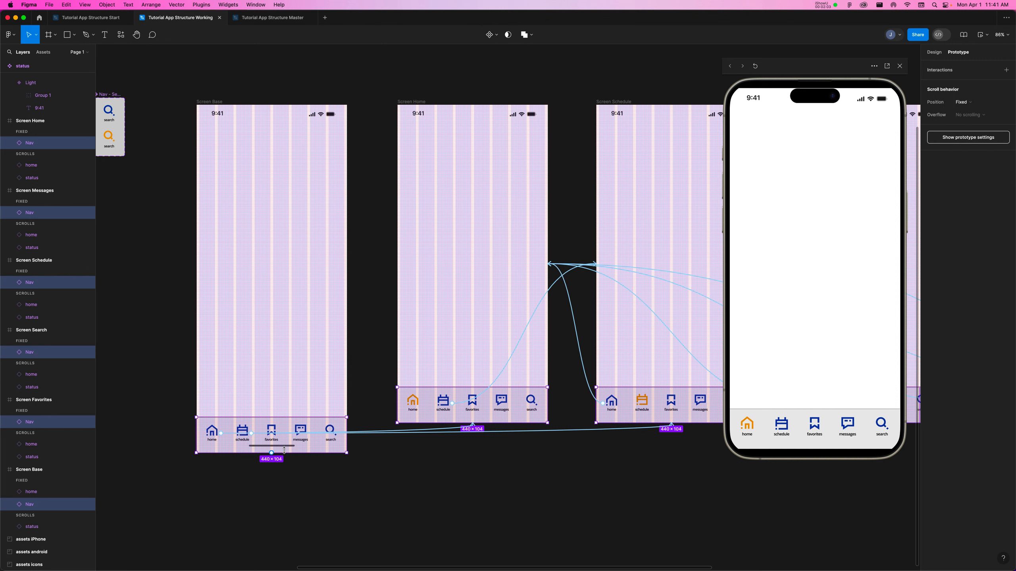
- Set the scroll position of the home indicator instances on all screens to Fixed
click(74, 491)
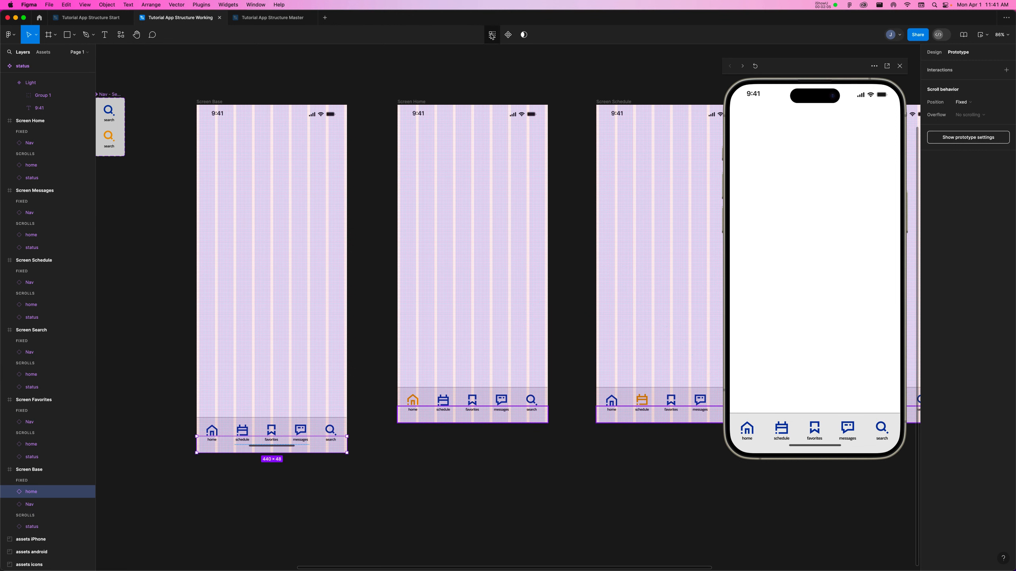
click(490, 35)
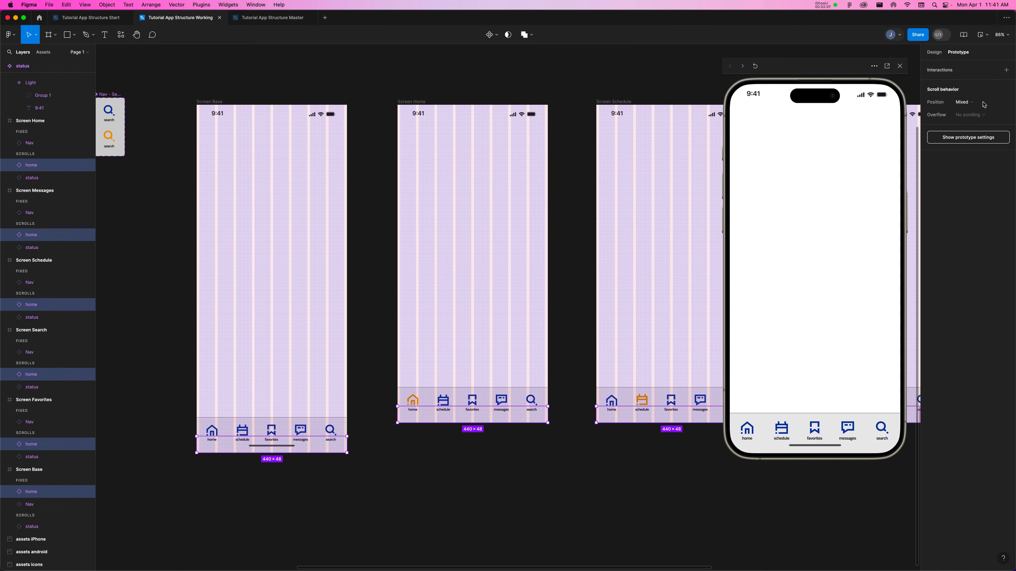
click(970, 103)
click(979, 128)
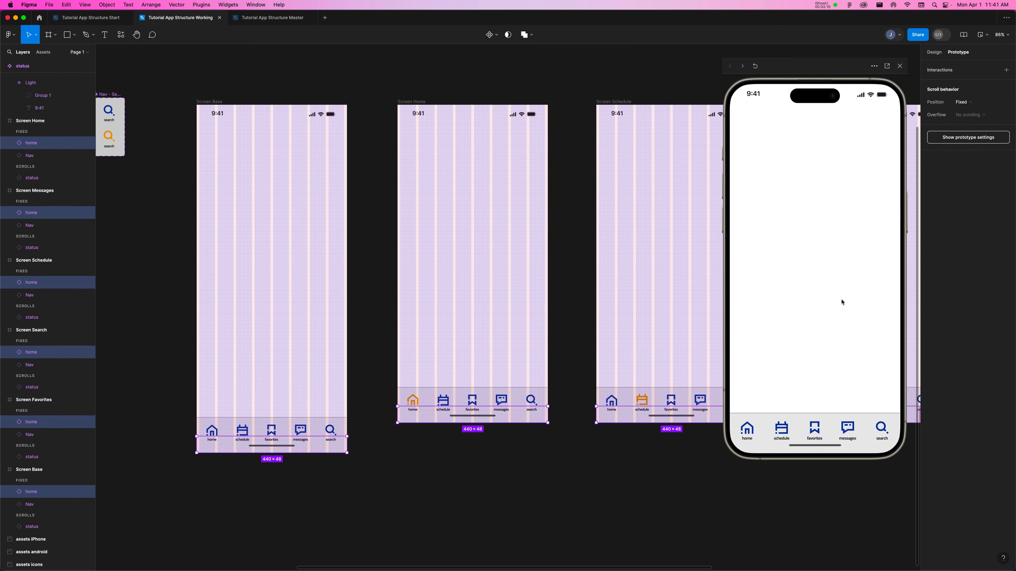
- Compare the Screen Home and Screen Base frames in the prototype preview
drag(538, 186, 520, 165)
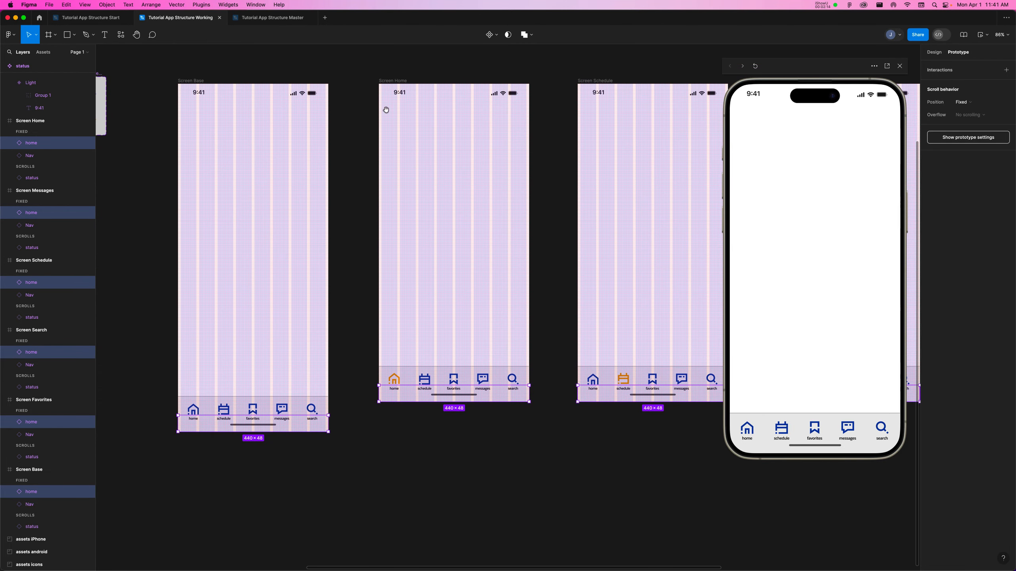
click(396, 82)
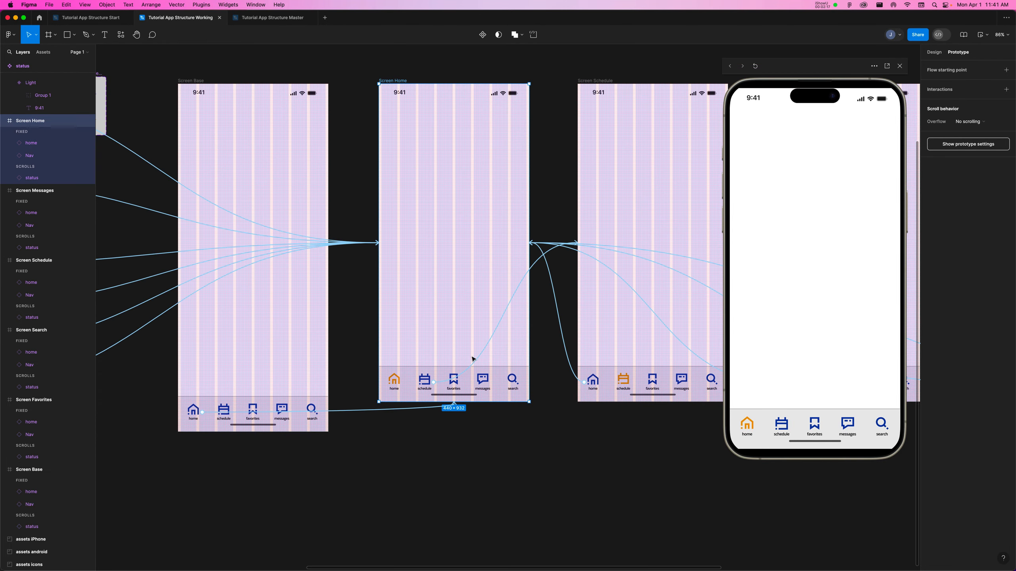
click(191, 80)
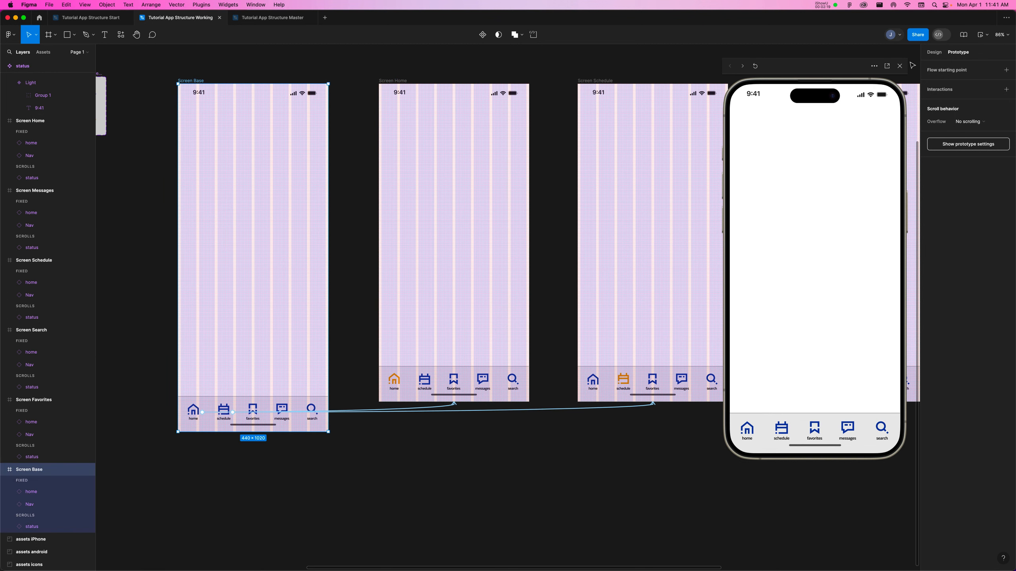
- Extend the Screen Home frame downward to a height of 1020 px to match Screen Base
click(933, 53)
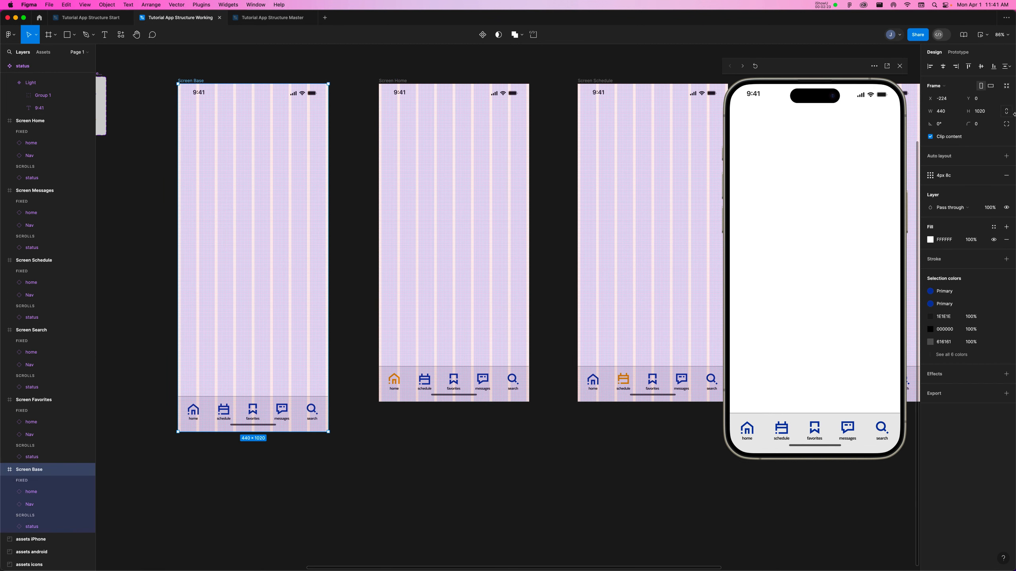
click(394, 81)
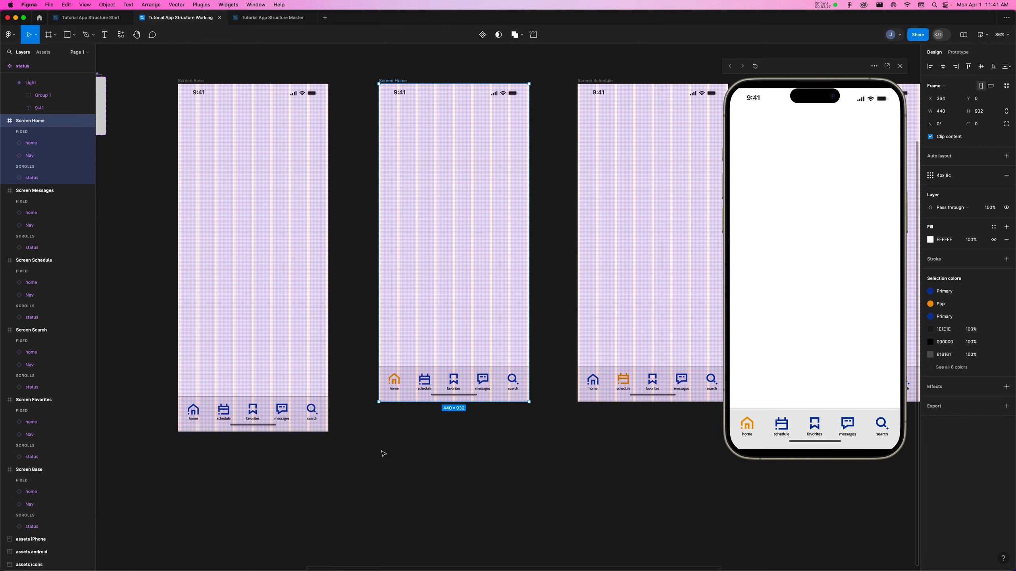
drag(480, 402, 342, 431)
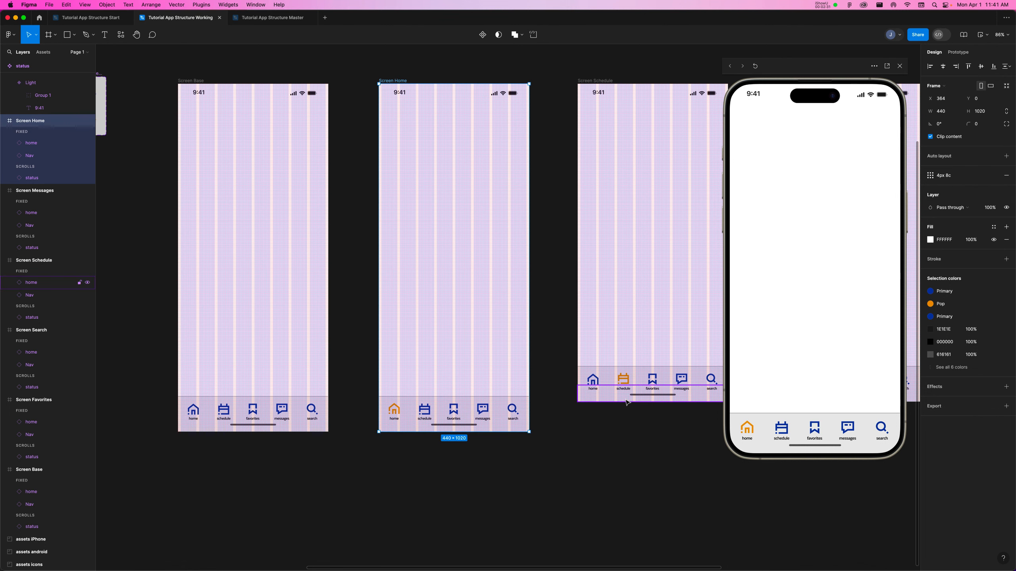
- Extend the Screen Schedule frame downward to a height of 1020 px
click(656, 400)
click(572, 240)
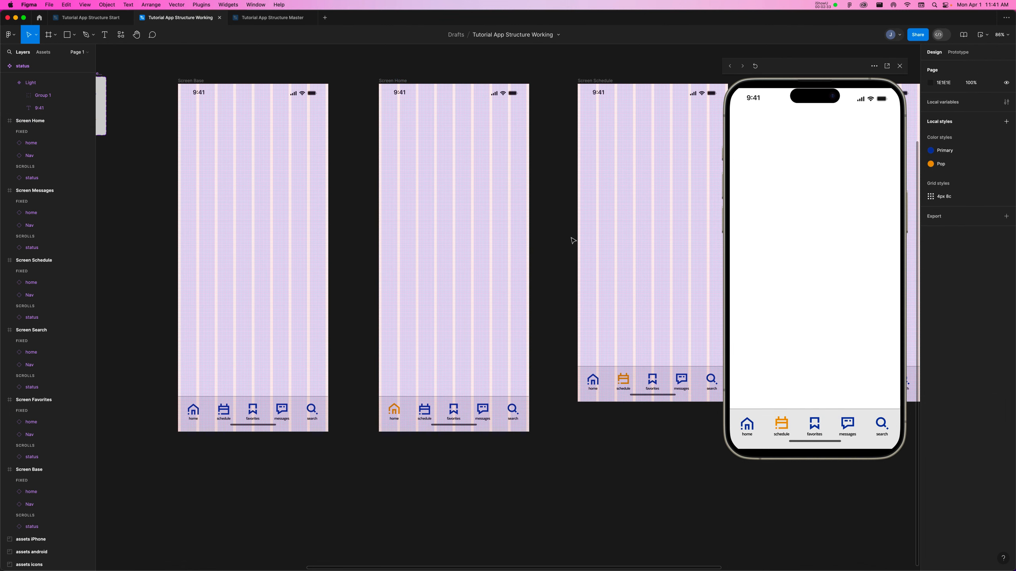
drag(644, 241, 432, 287)
drag(584, 276, 547, 276)
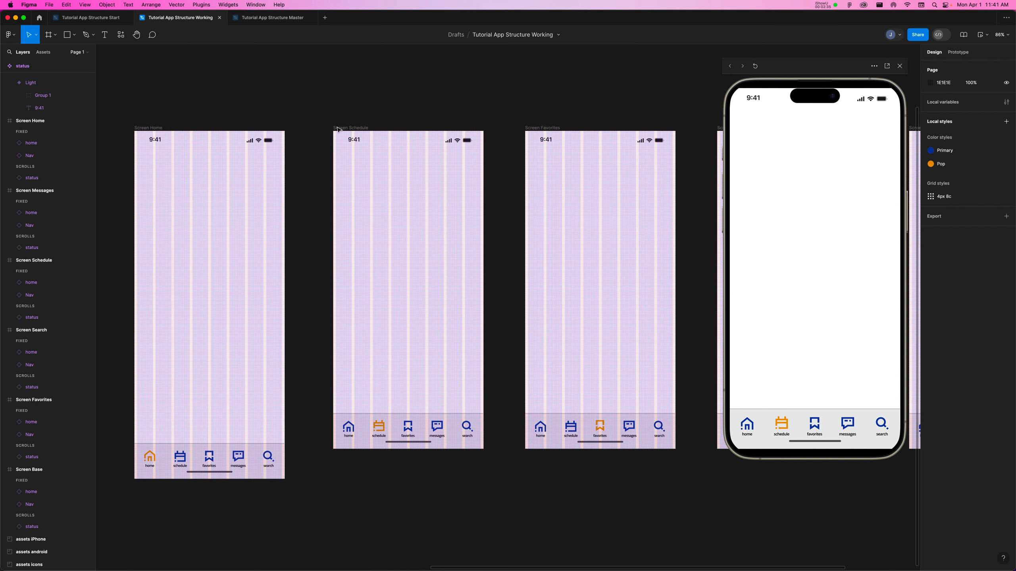
click(369, 318)
drag(424, 468, 322, 480)
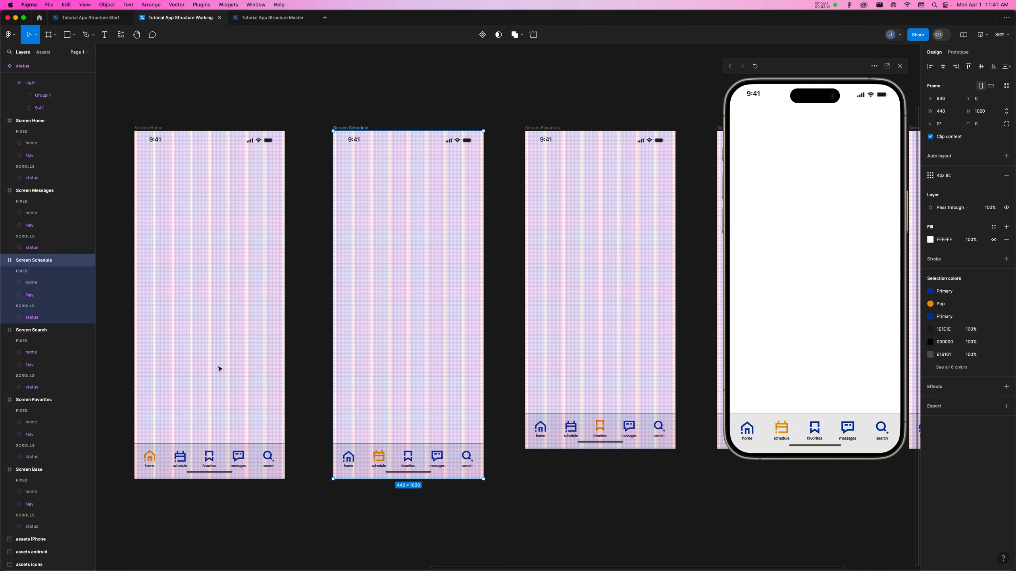
- Set the height of the Screen Home and Screen Messages frames to 1020 px together
click(35, 190)
shift+click(35, 123)
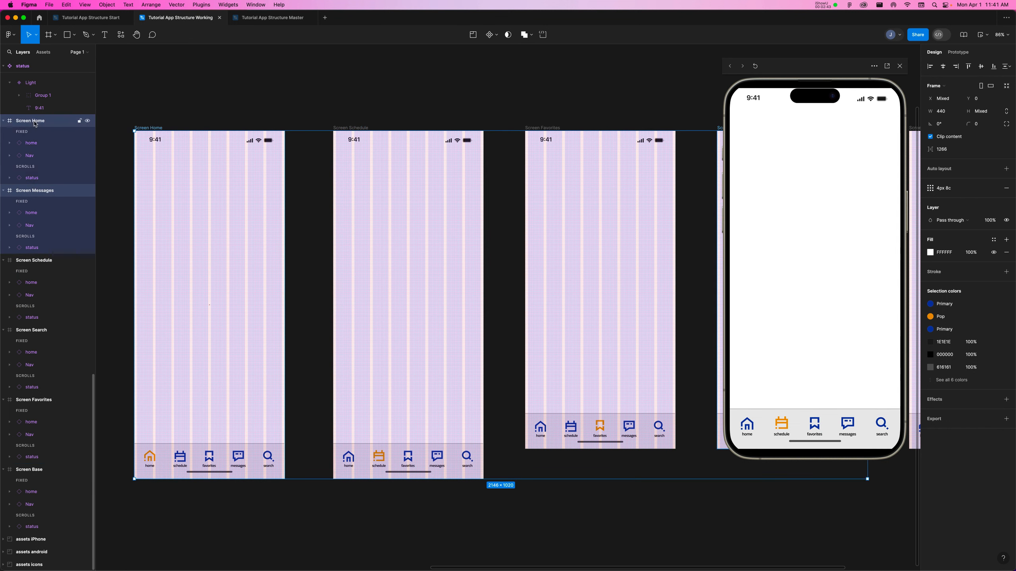
click(981, 113)
text(1020)
key(Return)
- Set the height of the Screen Favorites frame to 1020 px
click(536, 126)
click(984, 113)
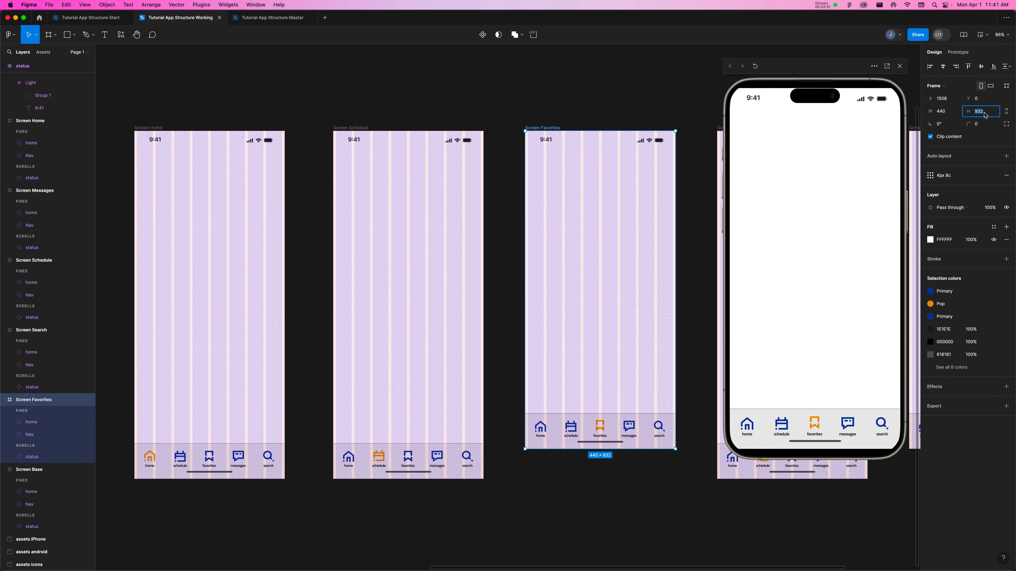
text(1020)
key(Return)
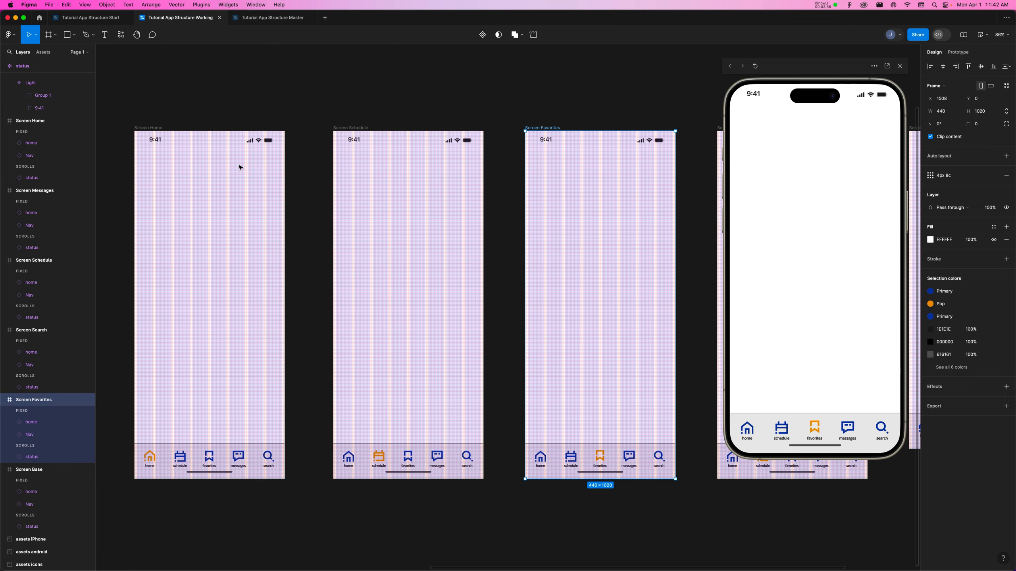
- Set the prototype scroll position of the status bar instances on all screens to Fixed
scroll(244, 172, left, 10)
scroll(256, 184, up, 3)
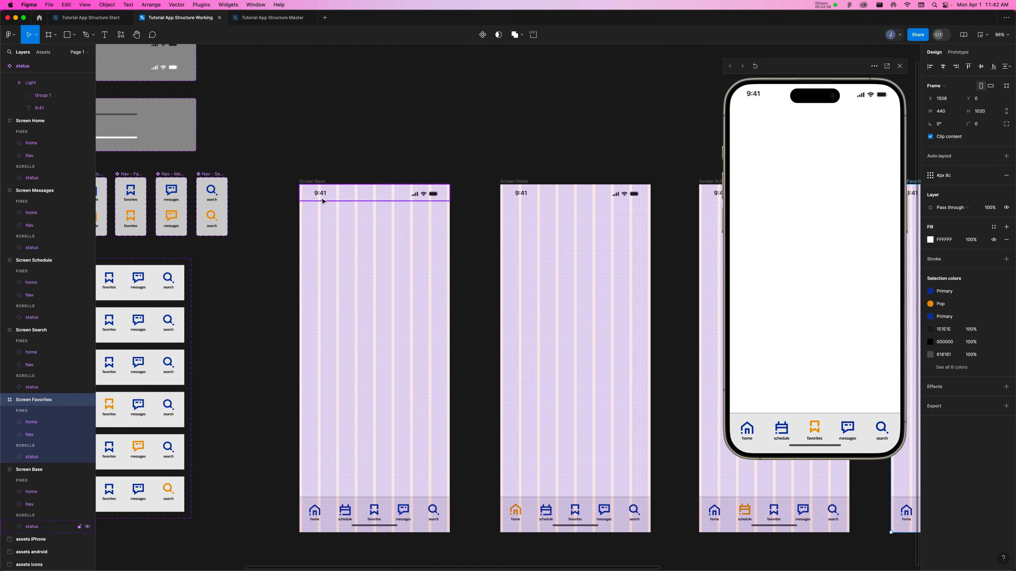
click(334, 201)
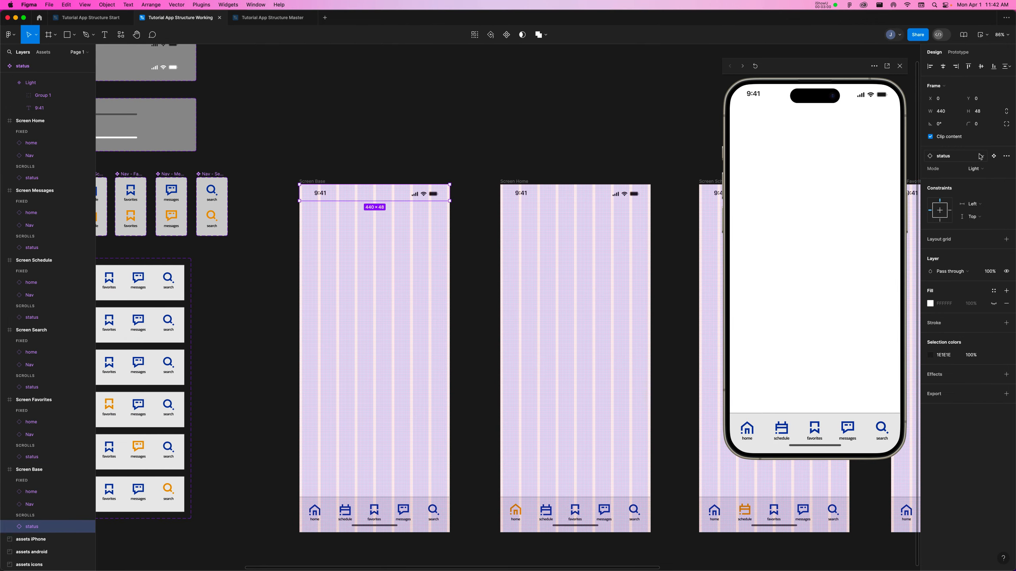
click(474, 35)
click(958, 52)
click(977, 103)
click(978, 112)
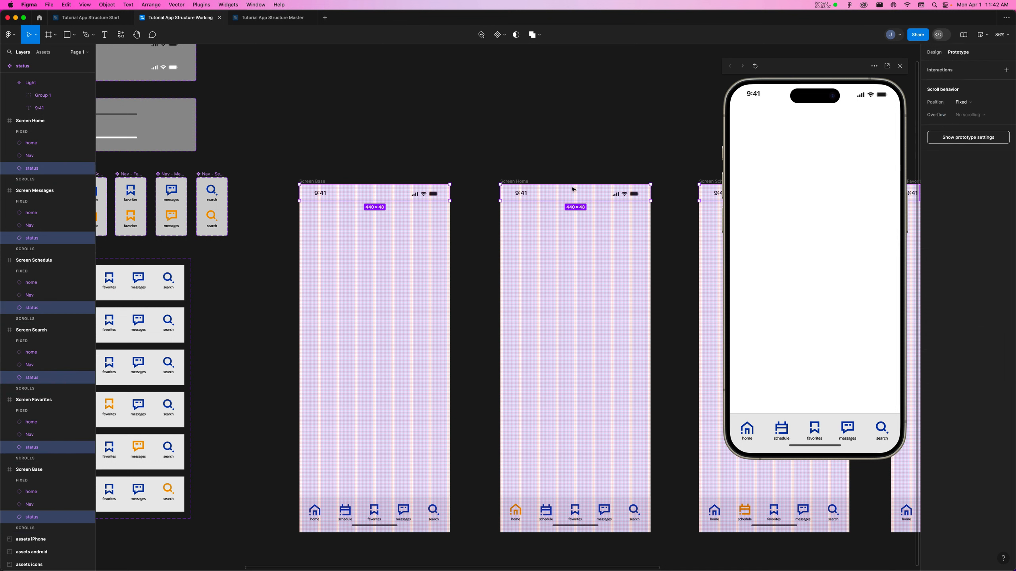
- Extend the Screen Home frame downward by its lower edge to a height of about 1463 px
scroll(280, 176, right, 5)
scroll(420, 209, right, 14)
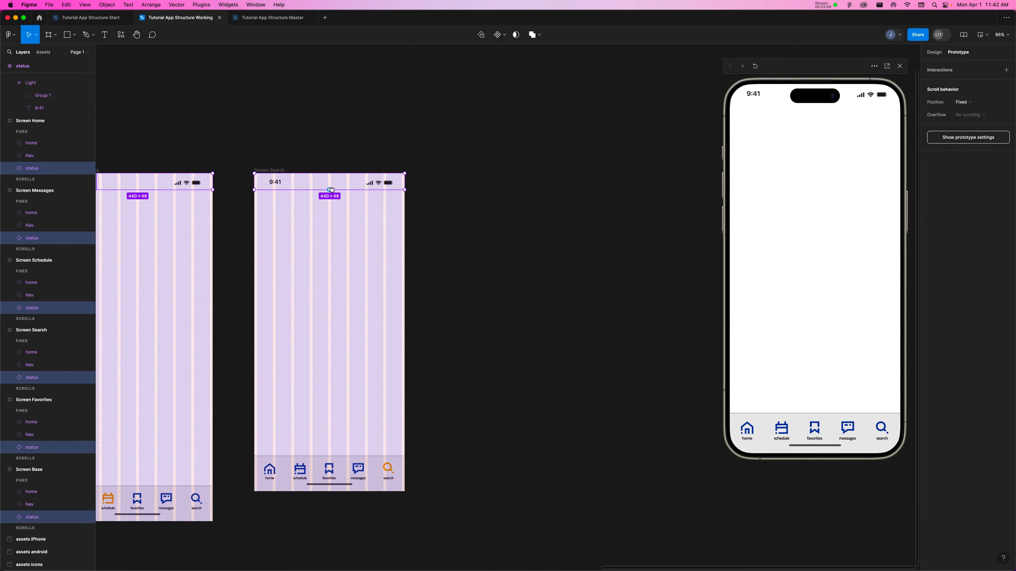
scroll(540, 139, down, 3)
drag(540, 139, 699, 77)
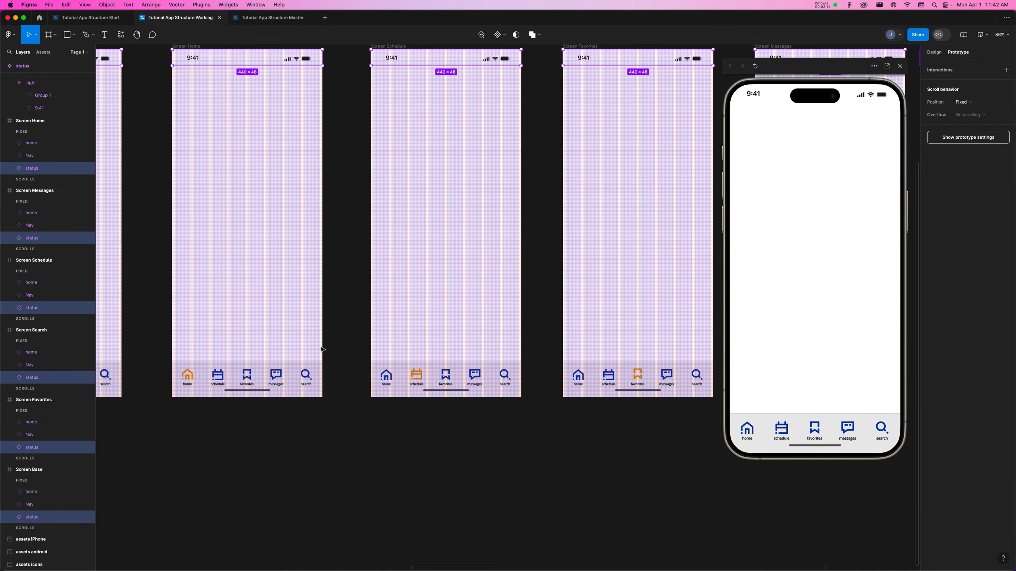
click(306, 340)
click(352, 360)
drag(361, 241, 460, 202)
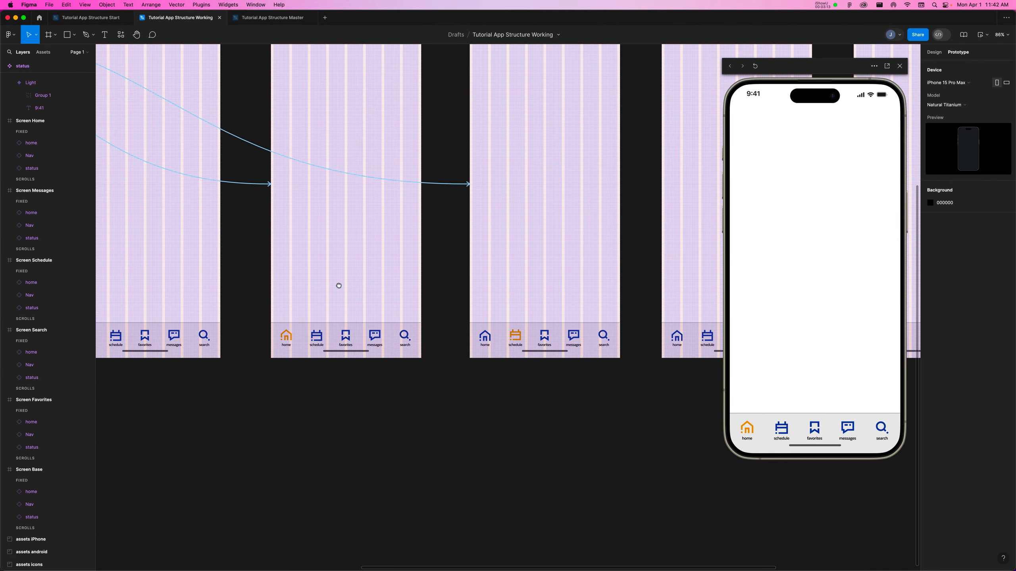
drag(338, 283, 335, 392)
click(292, 119)
scroll(369, 290, down, 8)
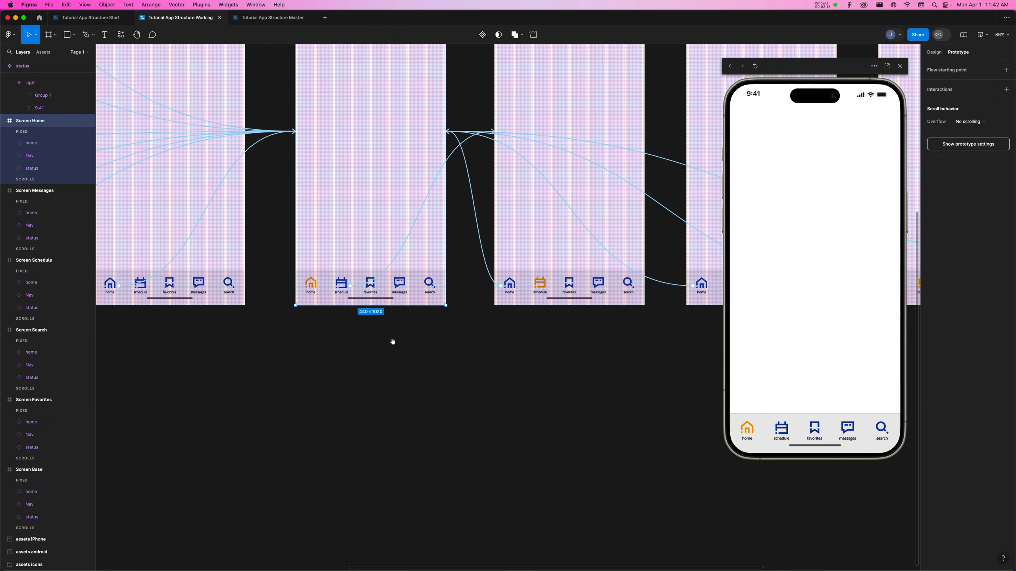
drag(404, 307, 399, 456)
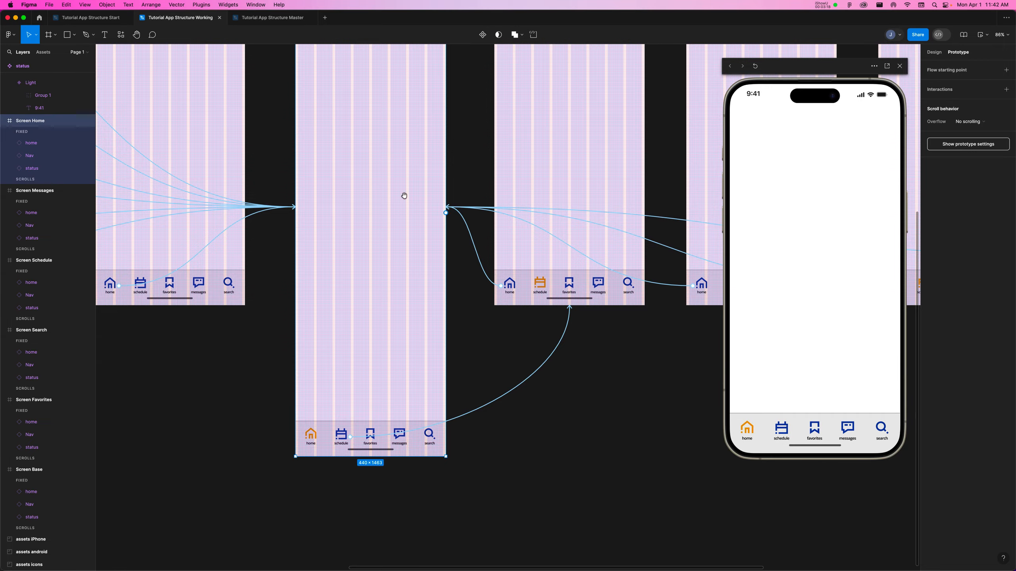
- Draw a rectangle about 394 × 84 px just above the navigation bar on Screen Home
scroll(404, 194, up, 4)
scroll(404, 195, right, 1)
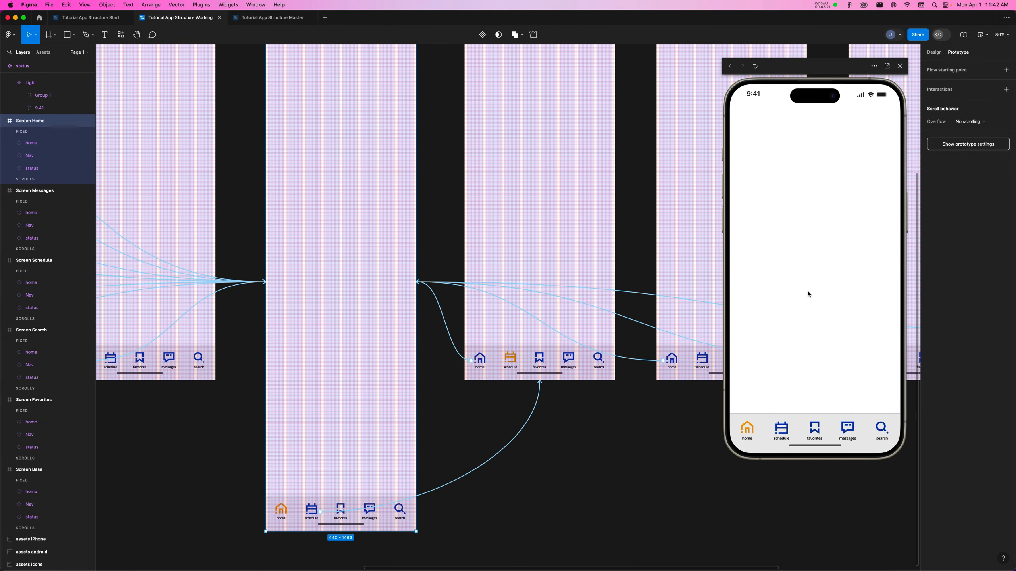
scroll(369, 173, up, 7)
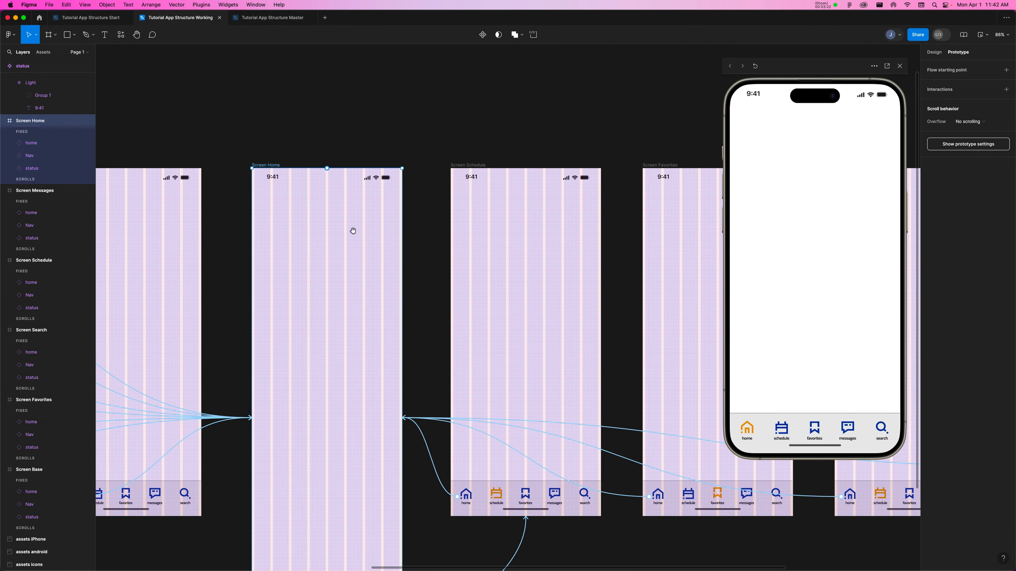
click(327, 183)
click(471, 109)
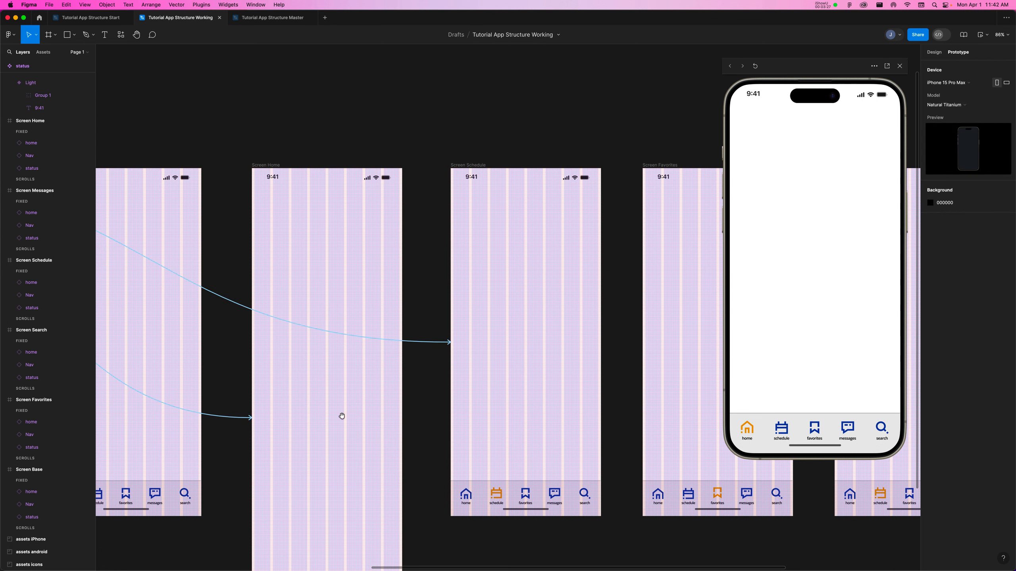
drag(343, 418, 305, 63)
click(67, 35)
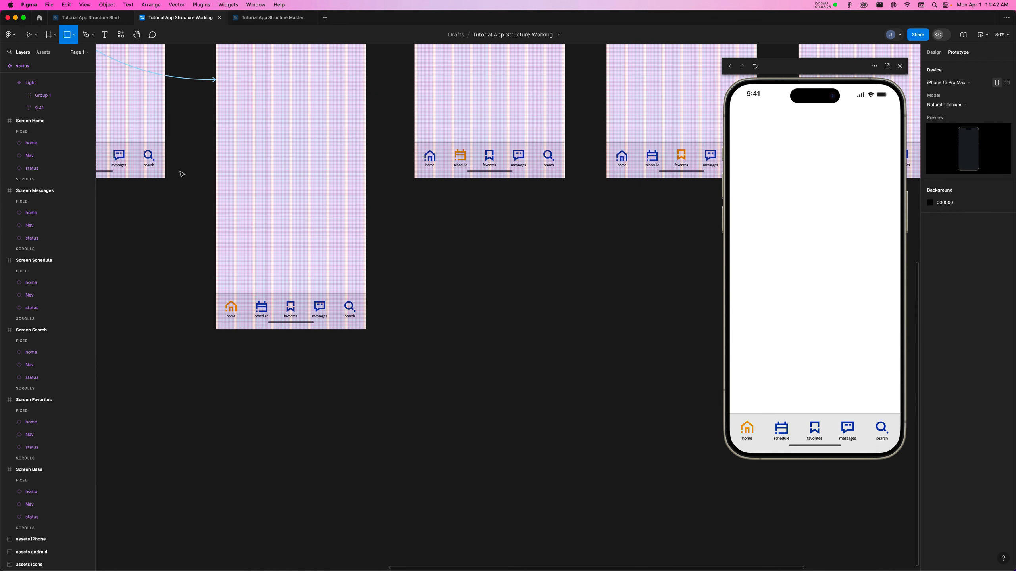
drag(223, 259, 358, 287)
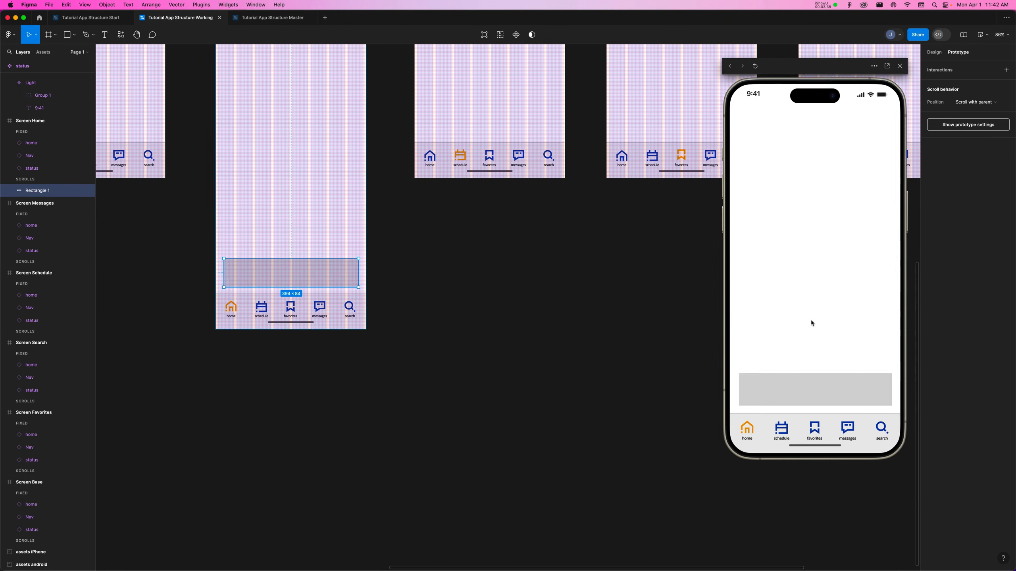
- Test how Screen Home scrolls in the prototype preview and enable pixel preview
scroll(833, 323, down, 2)
key(ctrl+p)
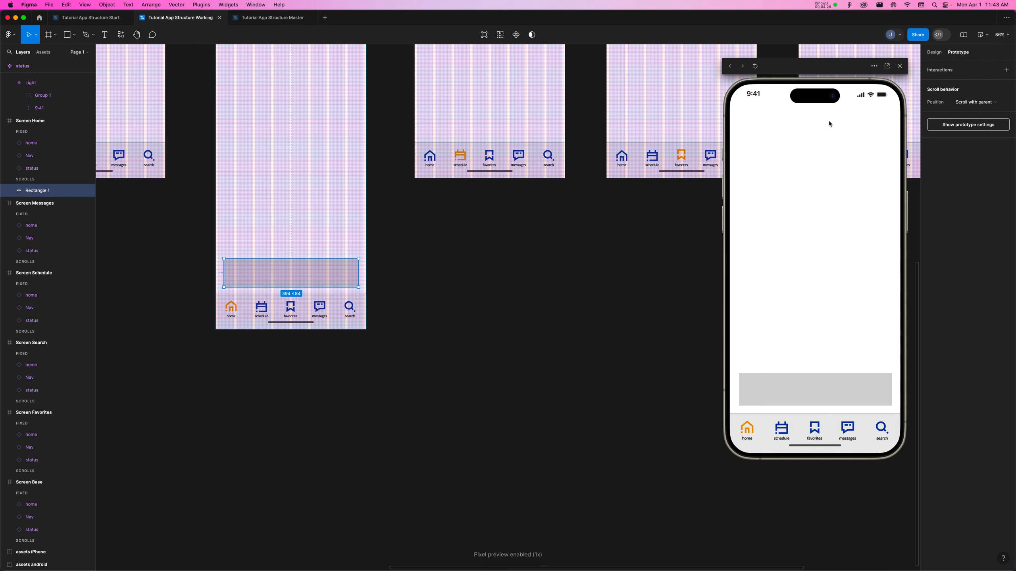